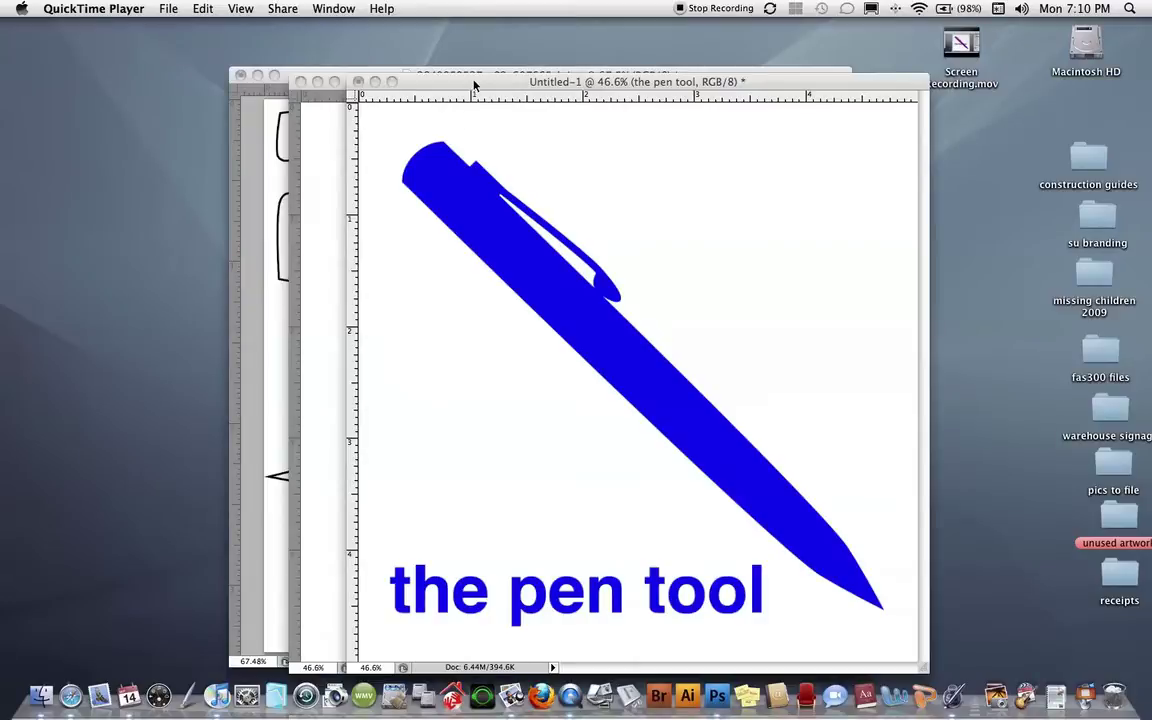
Reposition the Untitled-1 pen demo document window on the screen.
left_click_drag(475, 85, 443, 125)
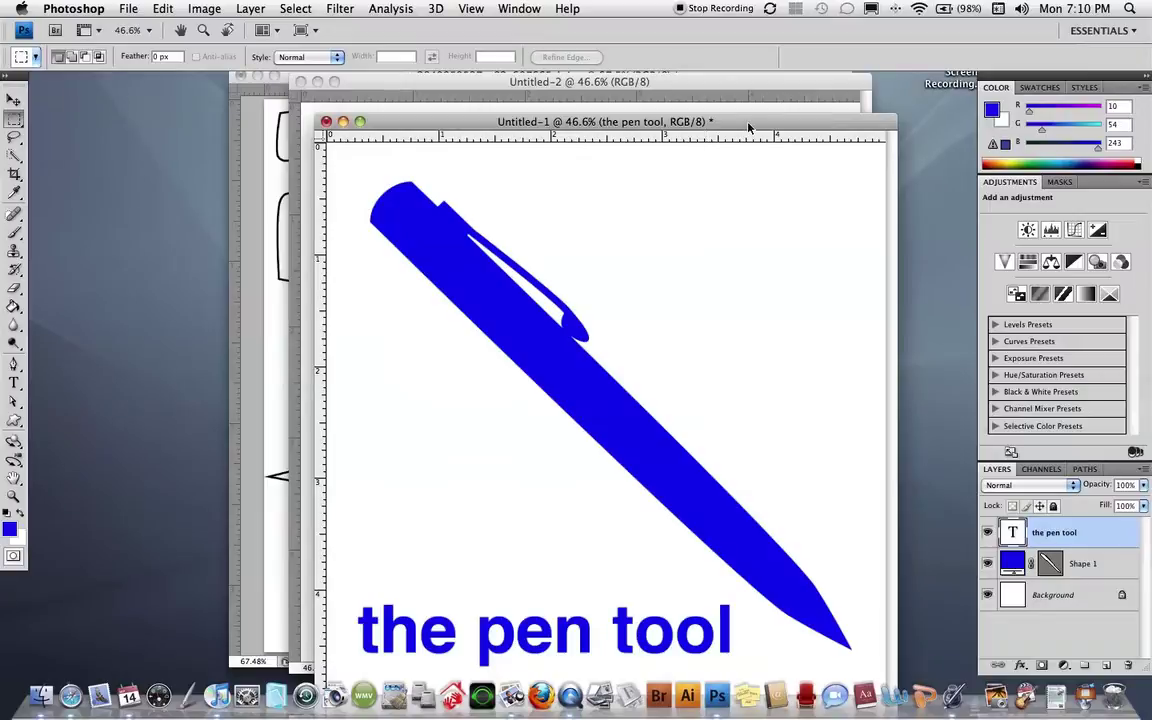
mouse_move(748, 135)
left_mouse_down()
mouse_move(755, 145)
mouse_move(737, 135)
mouse_move(748, 130)
left_mouse_up()
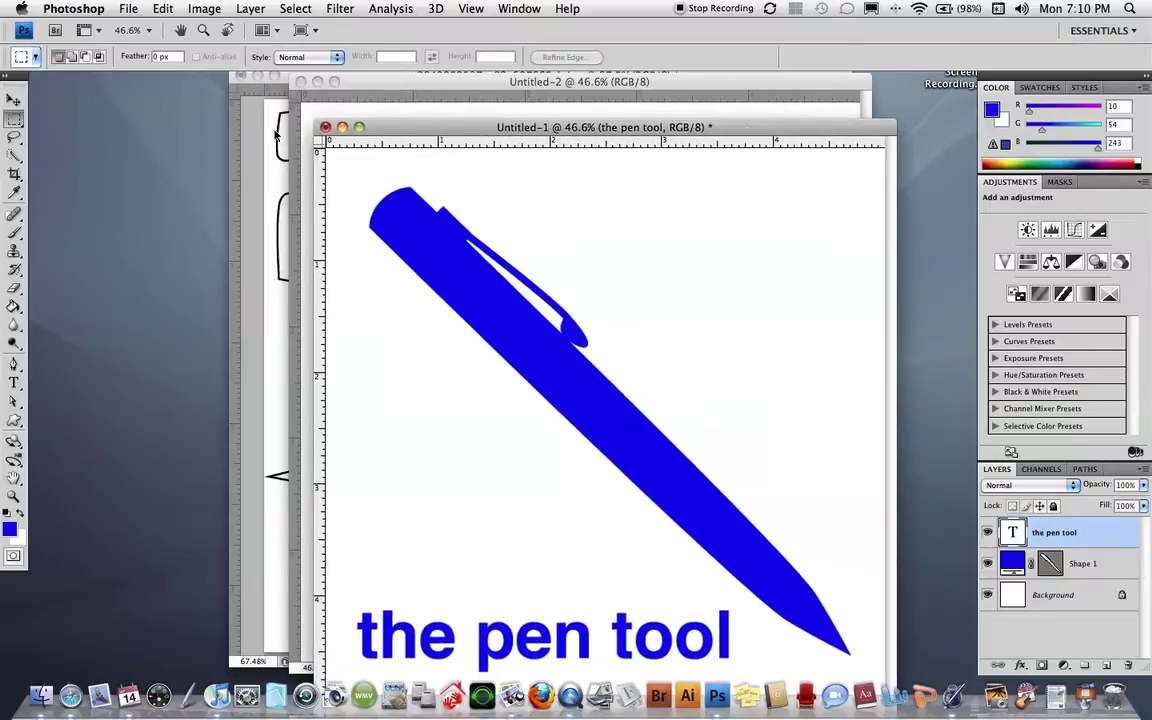
Close the pen demo document without saving and move Untitled-2 lower-left.
key("super+w")
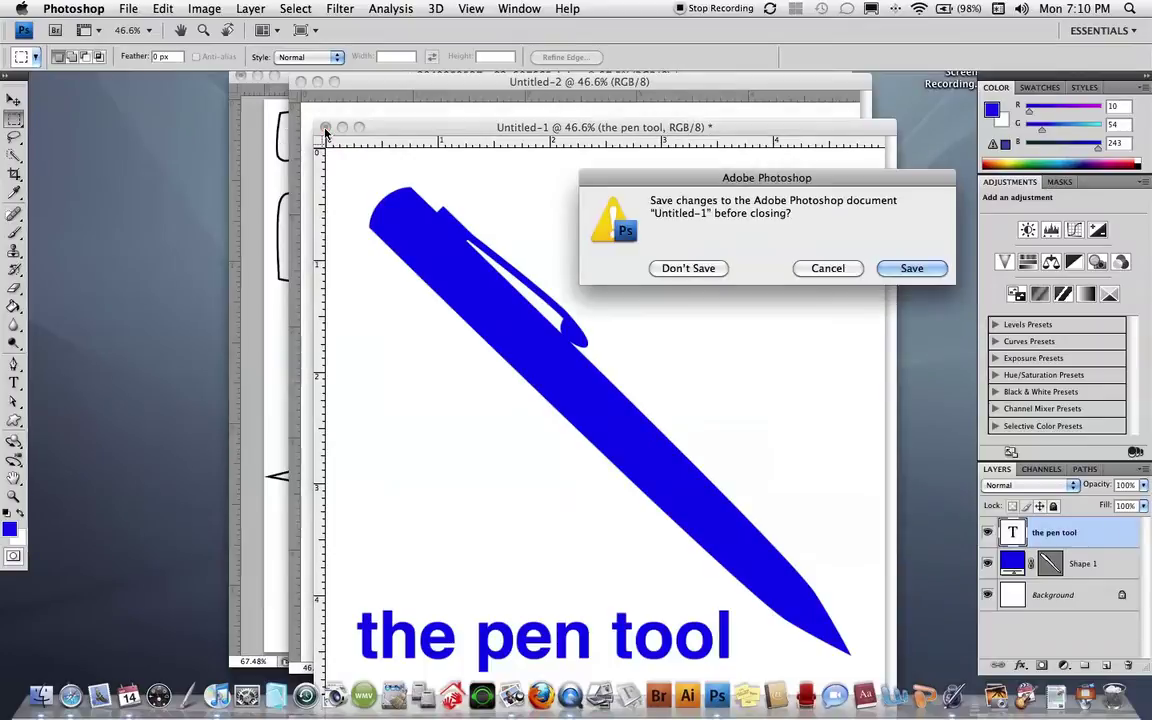
left_click(688, 269)
left_click_drag(478, 86, 448, 132)
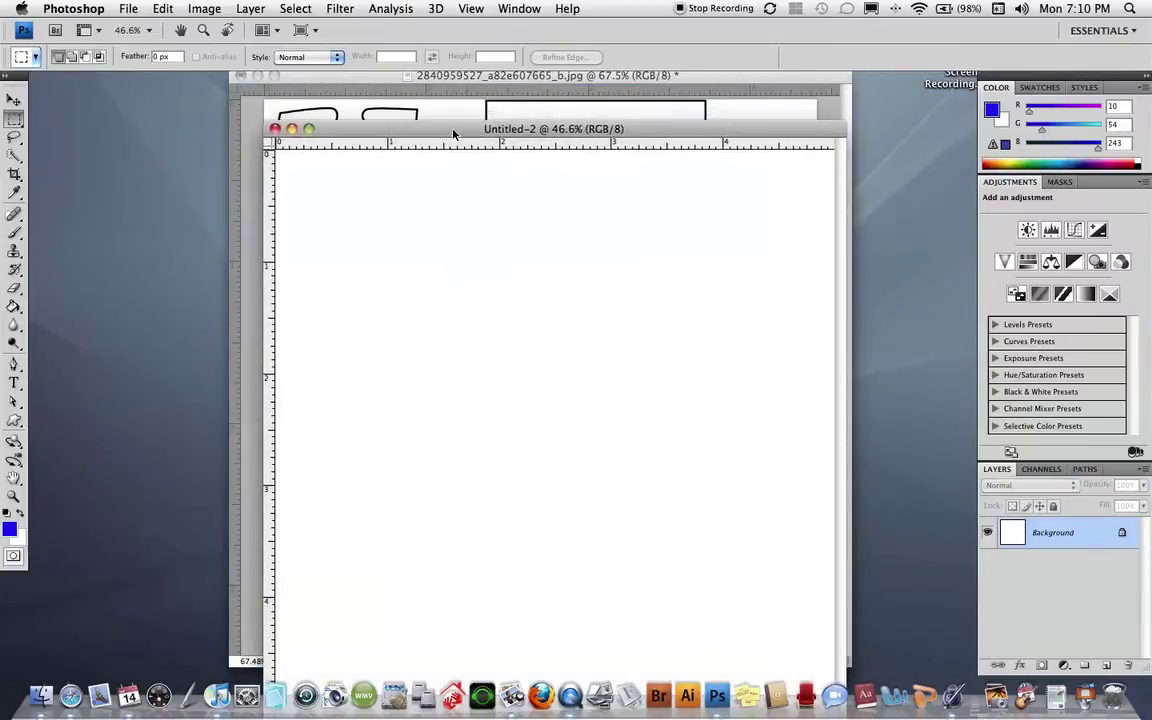
Select the standard Pen Tool from the toolbox flyout.
left_click(14, 365)
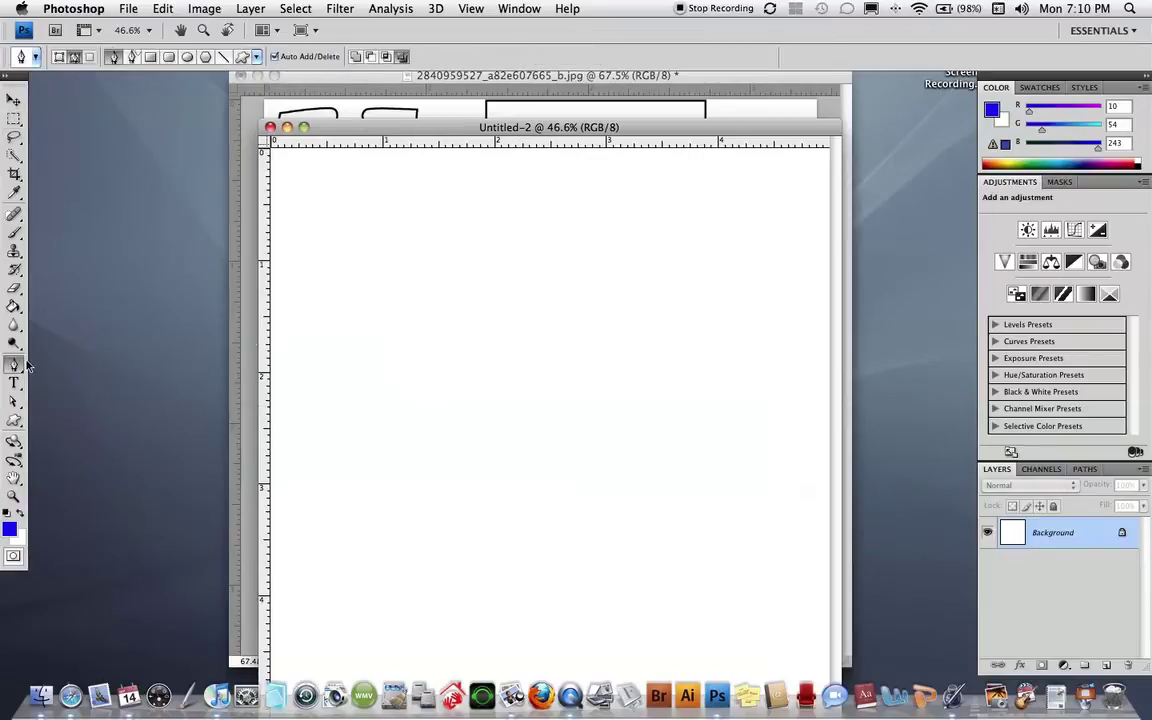
left_click(14, 365)
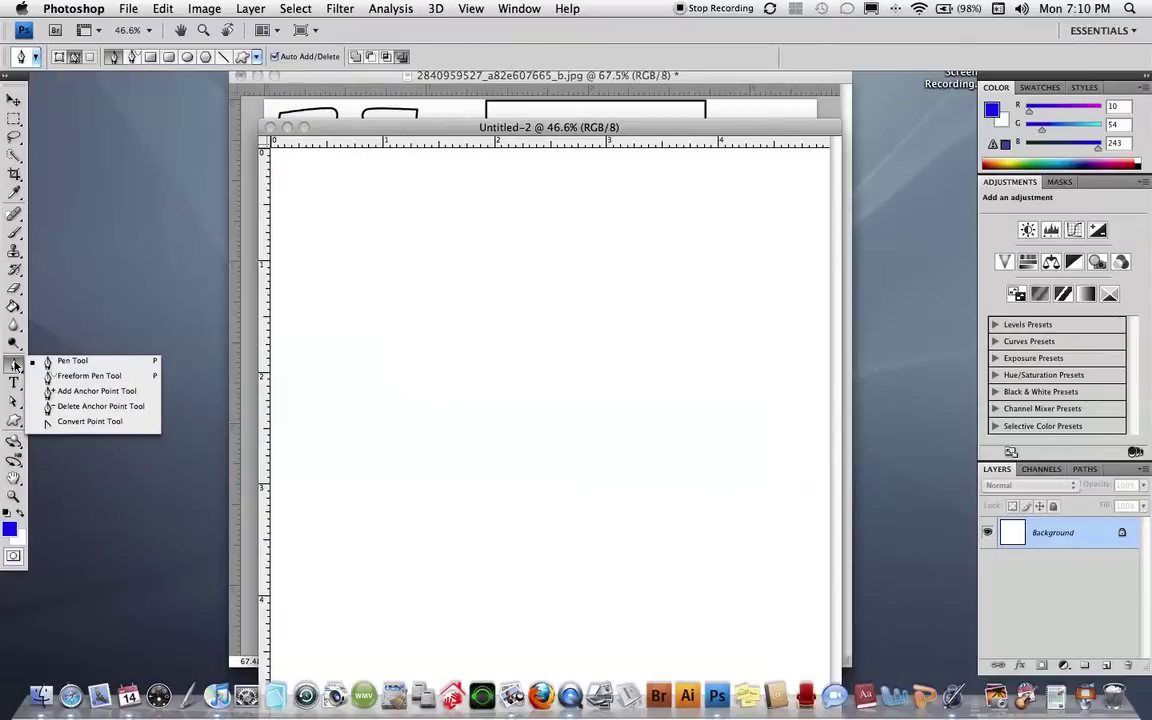
left_click(66, 361)
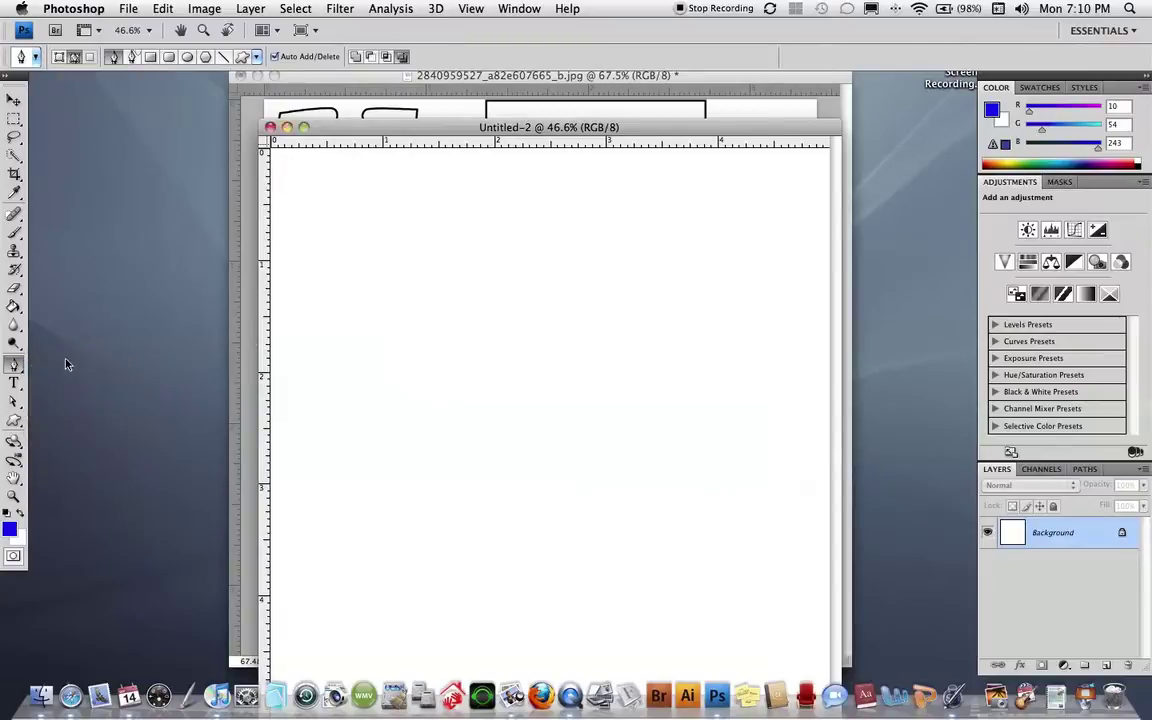
Place a long run of corner anchors forming straight-segment polygons across the canvas.
left_click(303, 245)
left_click(583, 248)
left_click(564, 412)
left_click(407, 409)
left_click(433, 320)
left_click(551, 319)
left_click(666, 327)
left_click(651, 457)
left_click(440, 463)
left_click(462, 526)
left_click(620, 524)
left_click(721, 317)
left_click(652, 291)
left_click(581, 371)
left_click(474, 364)
left_click(418, 311)
Continue the path with curved segments, an S-curve and a loop, then straight down.
left_click(328, 323)
left_click_drag(328, 325, 289, 430)
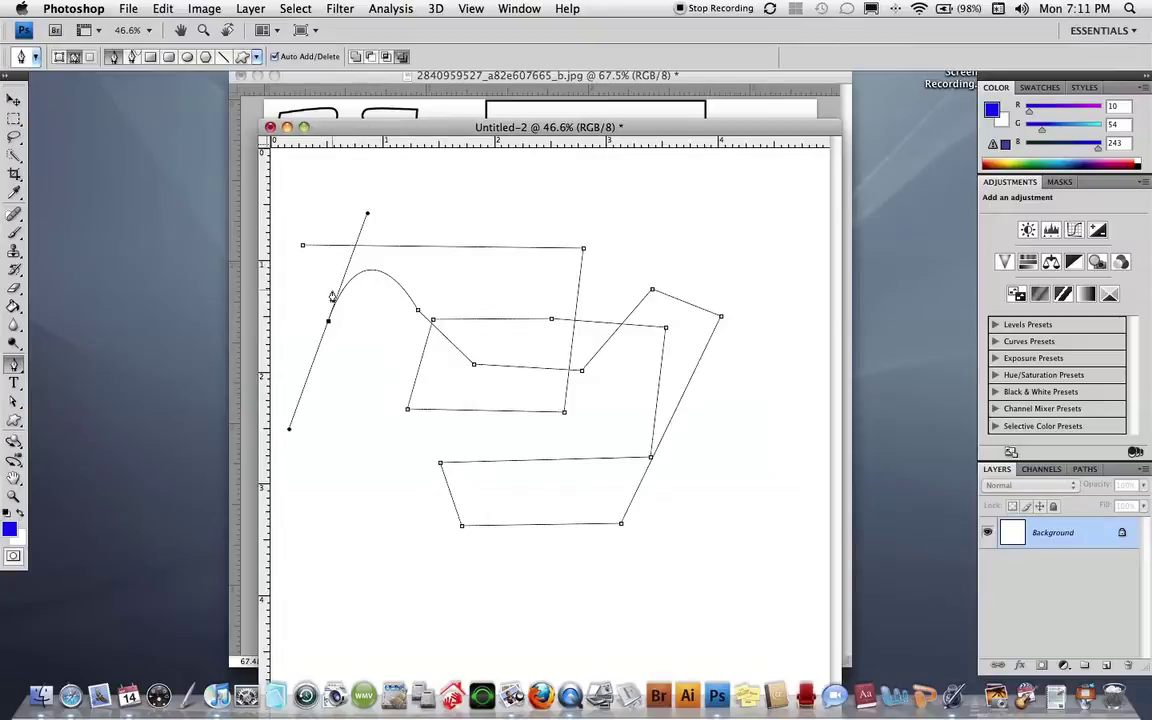
left_click(349, 405)
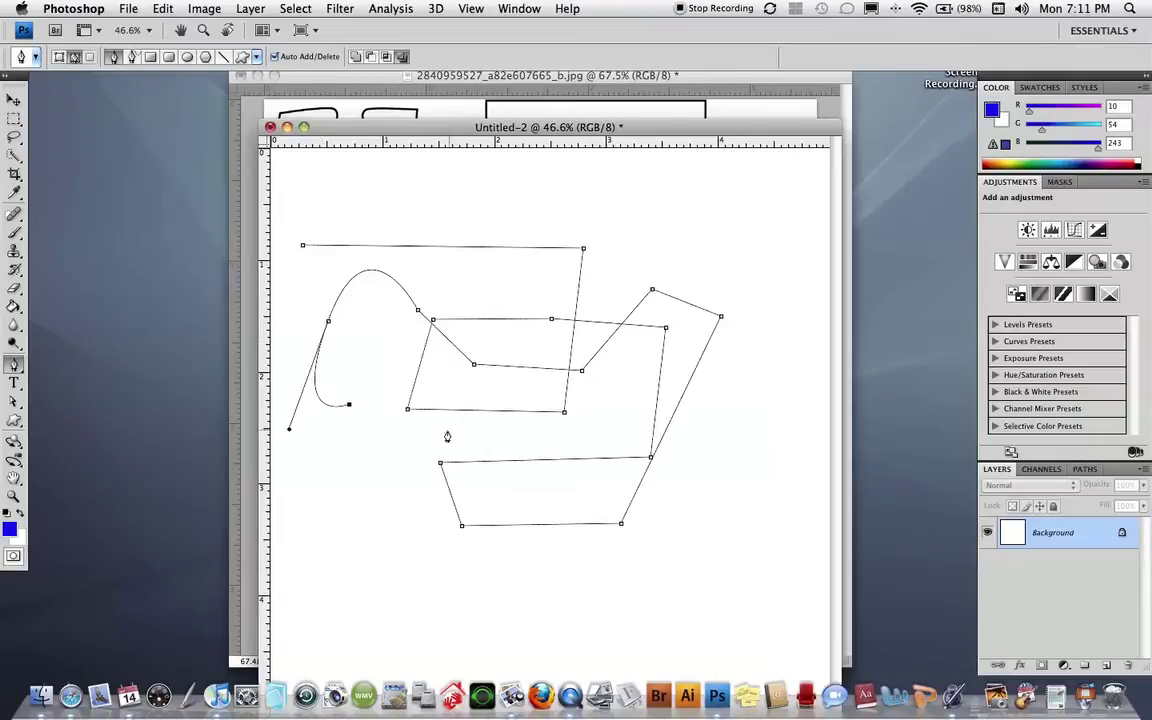
left_click(365, 548)
left_click_drag(365, 548, 554, 580)
left_click(383, 512)
left_click_drag(342, 483, 378, 412)
left_click(347, 437)
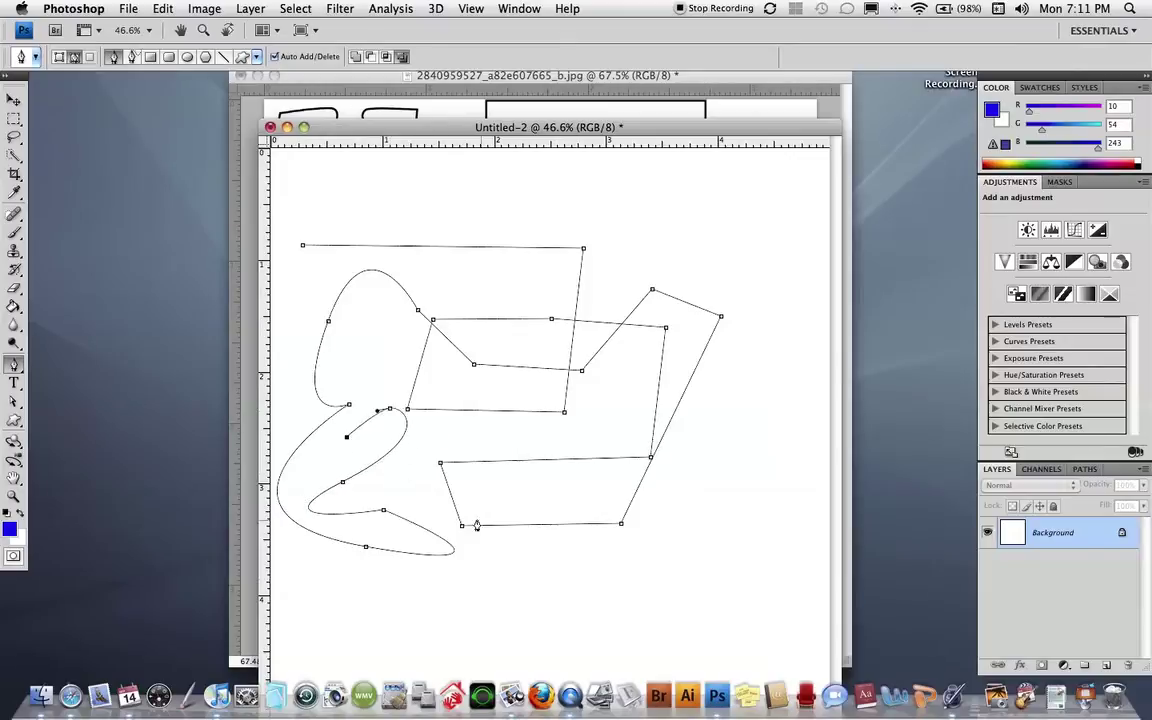
left_click(338, 555)
left_click(336, 617)
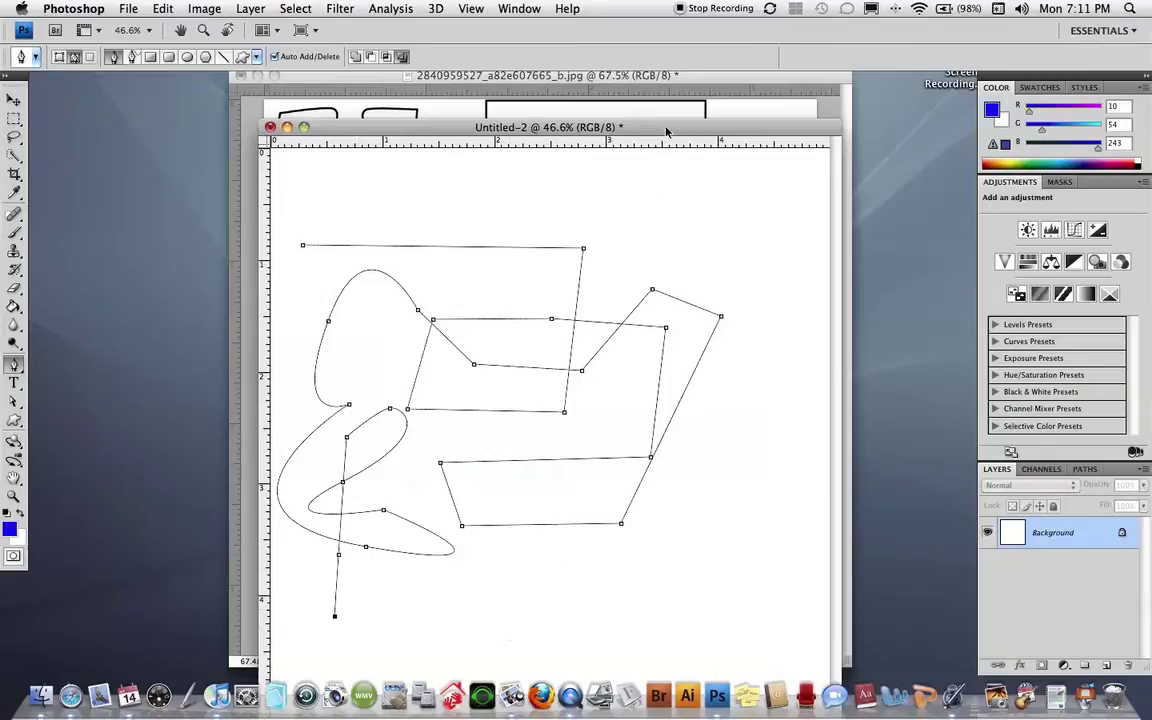
Add horizontal, upward and downward straight segments forming a step at the canvas bottom.
left_click_drag(620, 127, 622, 123)
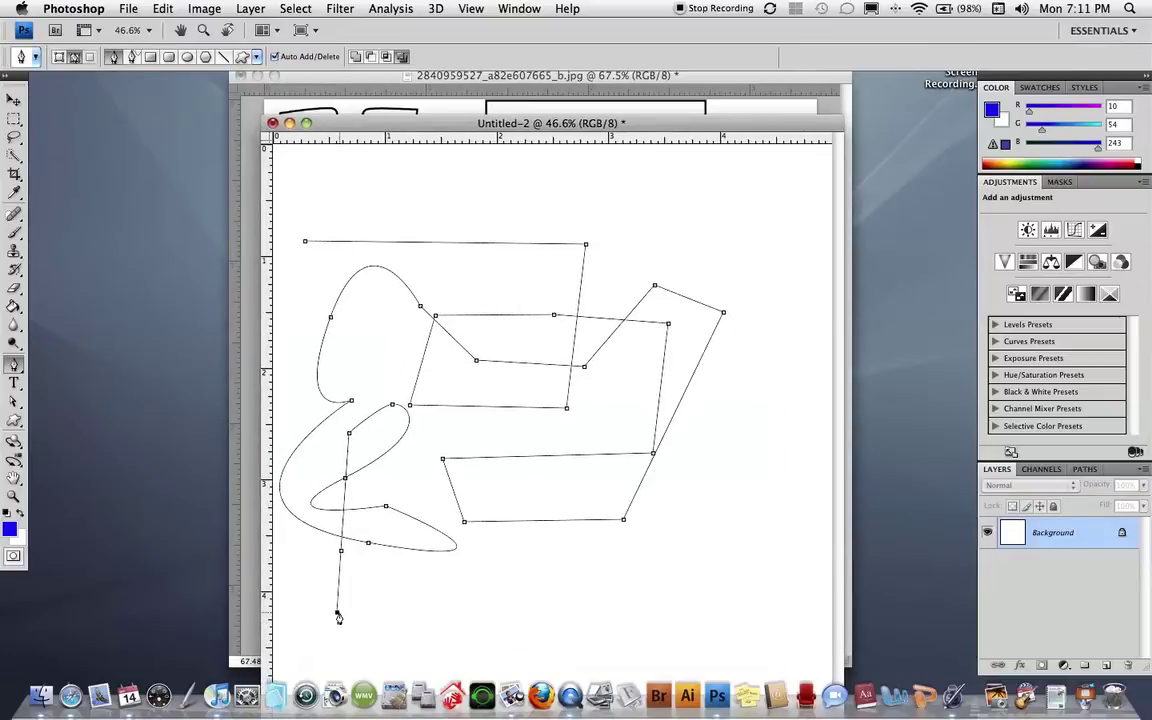
left_click(514, 613)
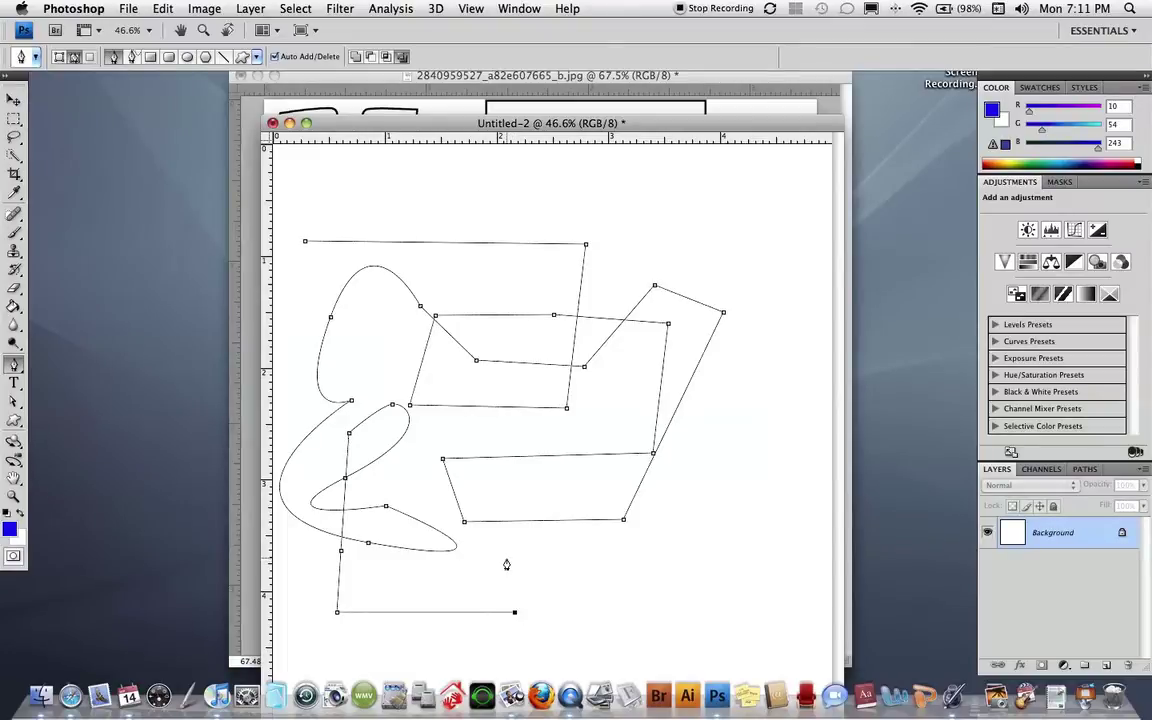
left_click(514, 558)
left_click(595, 558)
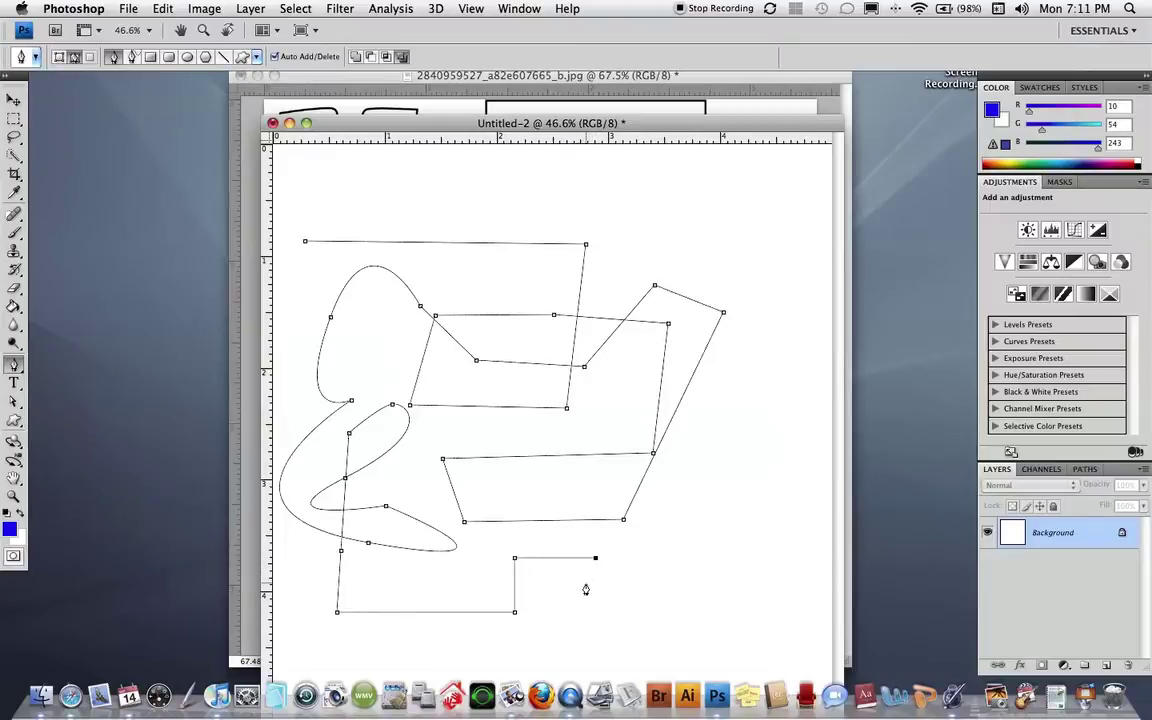
left_click(595, 582)
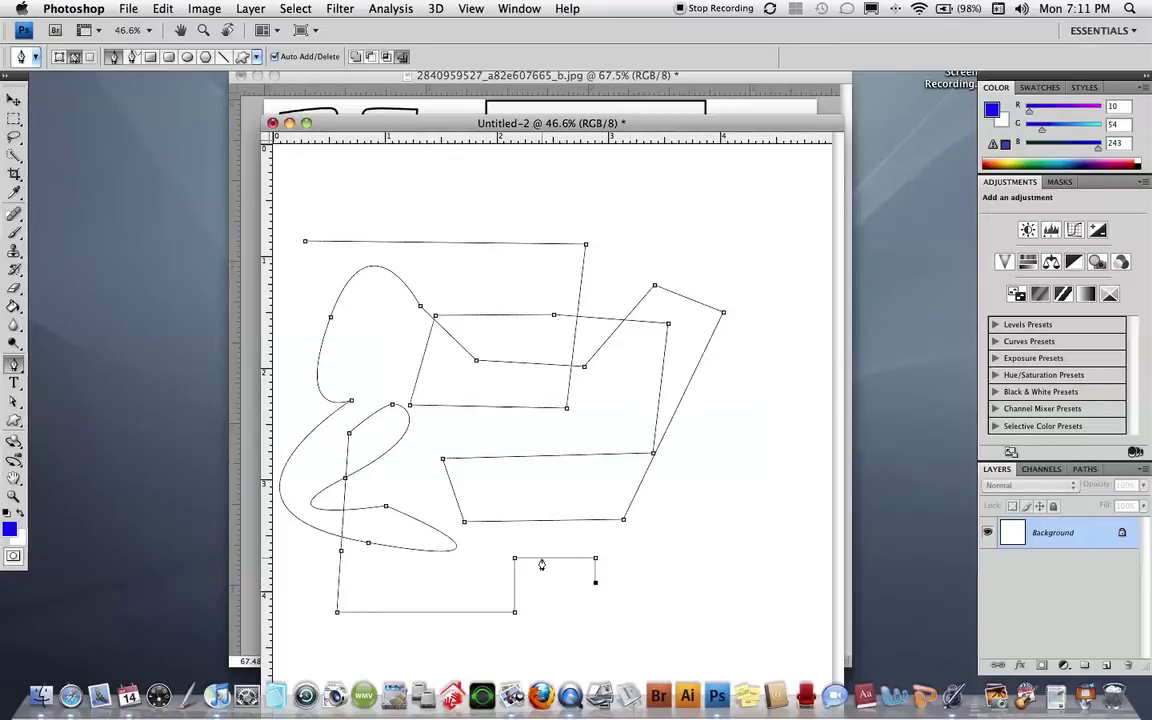
Close the Untitled-2 practice canvas without saving and shift the worksheet window down.
left_click(272, 124)
left_click(680, 266)
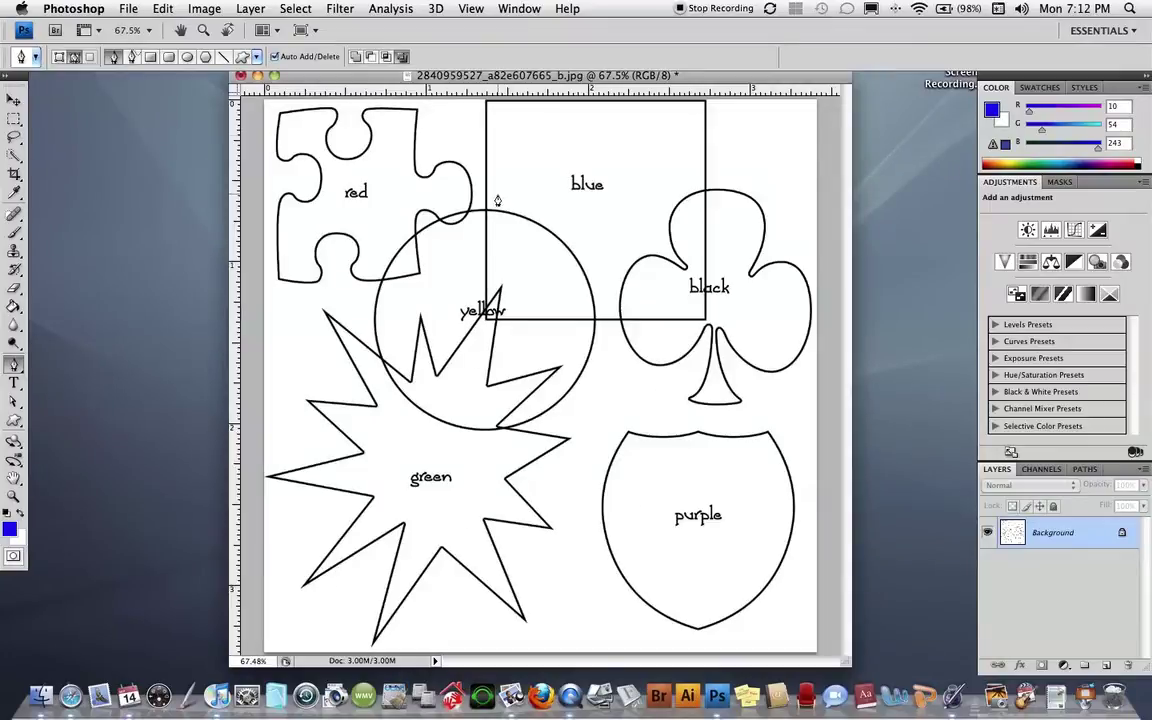
left_click_drag(744, 80, 744, 96)
Zoom in on the blue square of the worksheet.
left_click(13, 496)
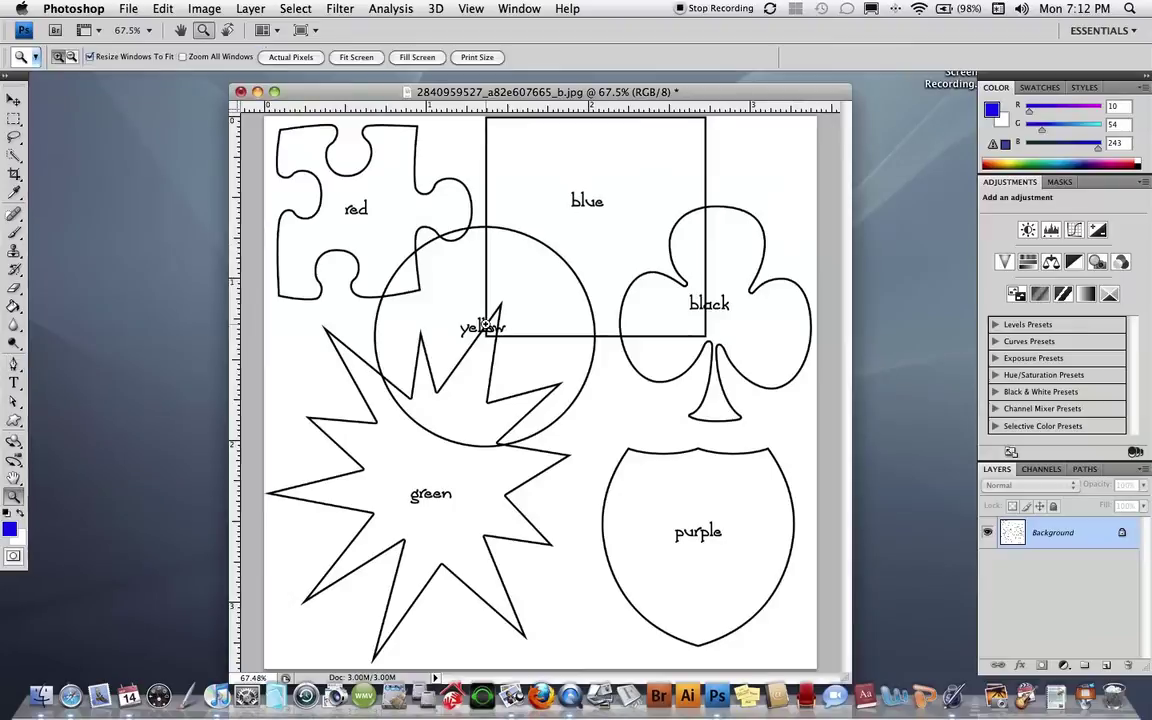
left_click_drag(414, 110, 768, 408)
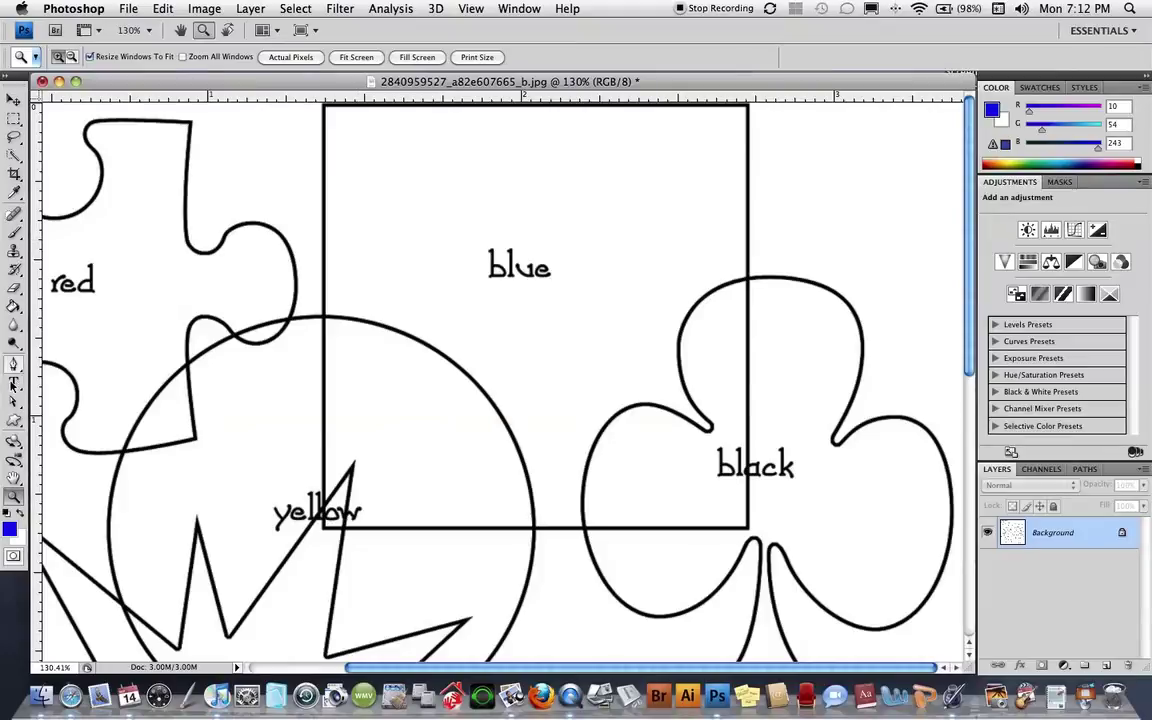
left_click(14, 364)
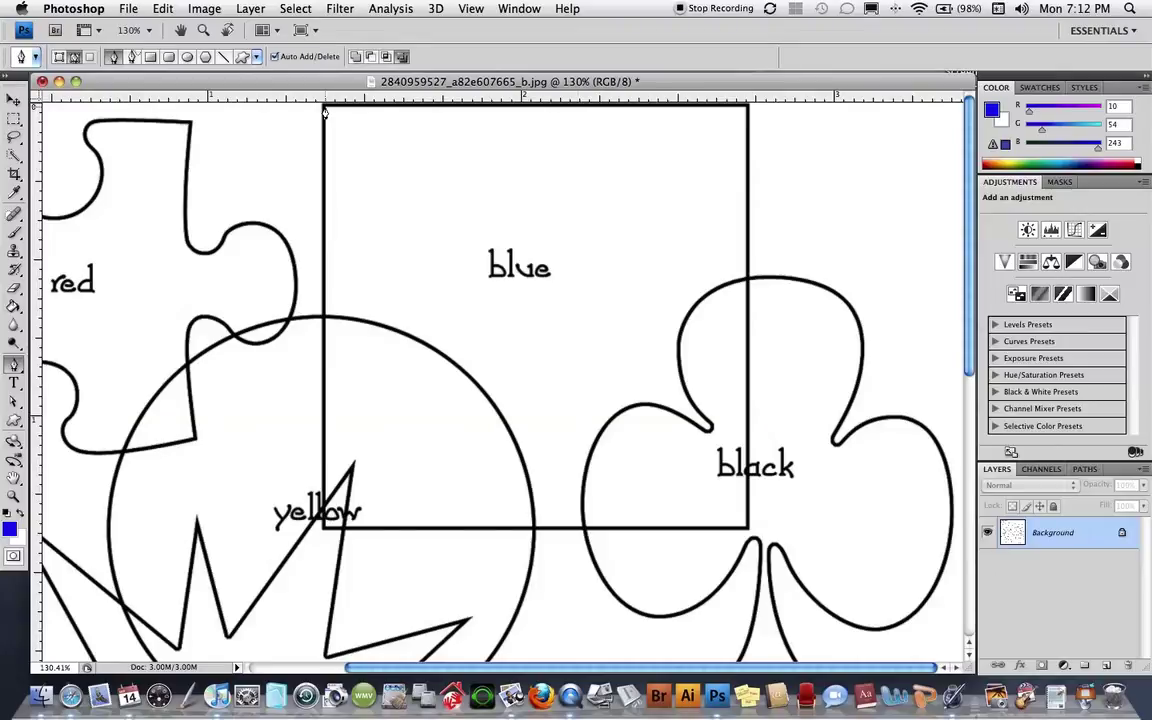
Add a new layer and rename it 'square'.
left_click(1108, 666)
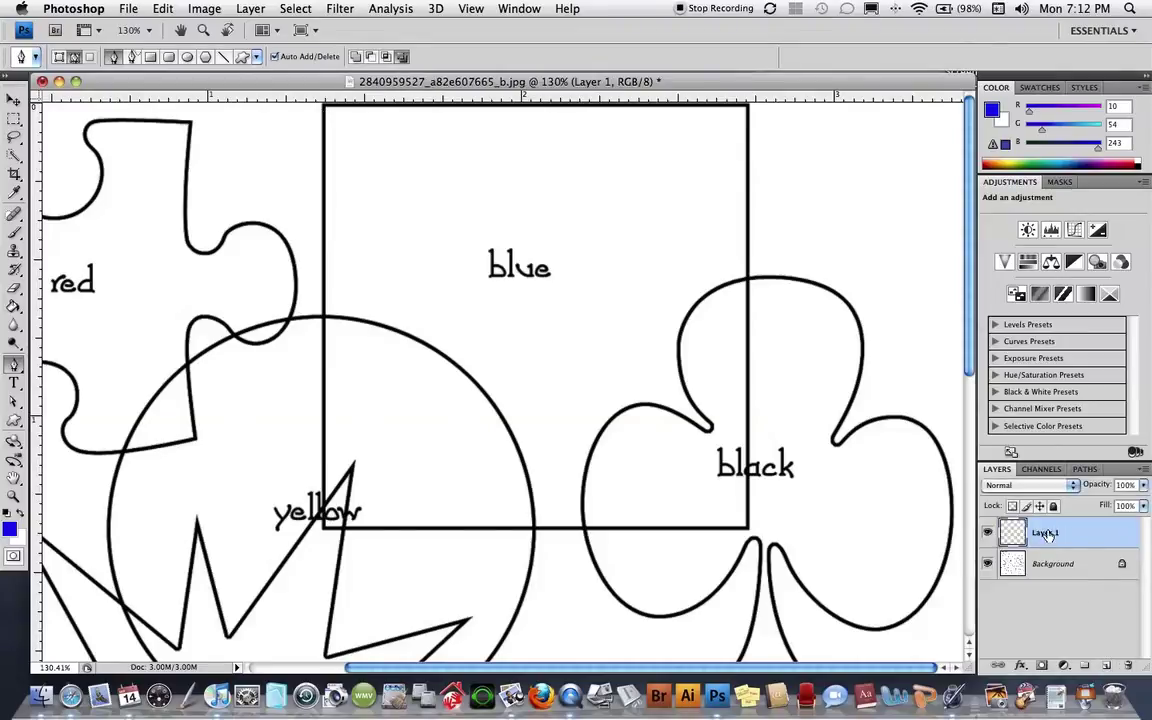
double_click(1045, 534)
type("square")
key("Return")
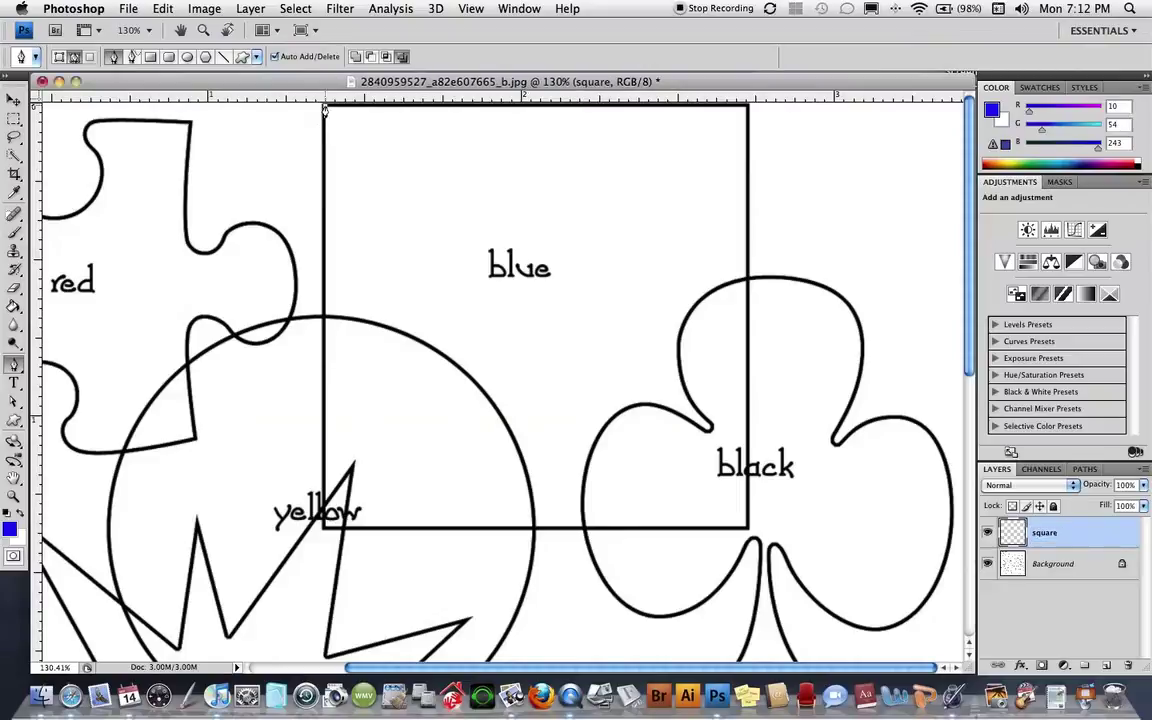
Trace a closed pen path through the blue square's four corners.
left_click(746, 106)
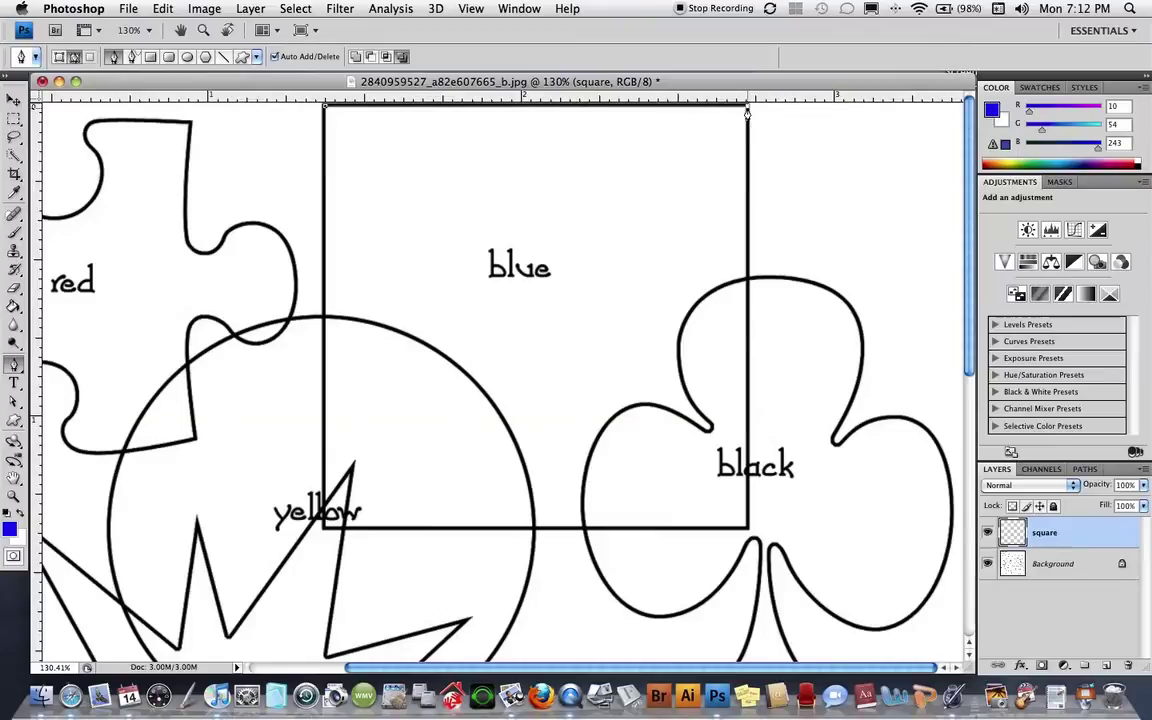
left_click(746, 528)
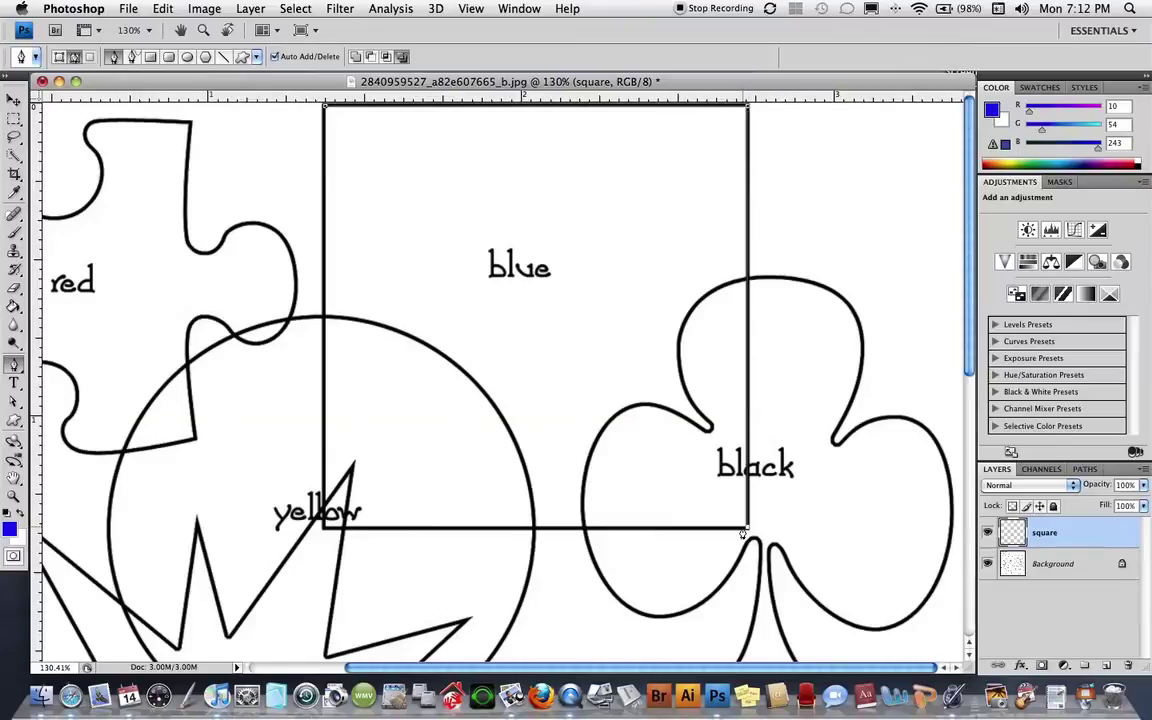
left_click(323, 528)
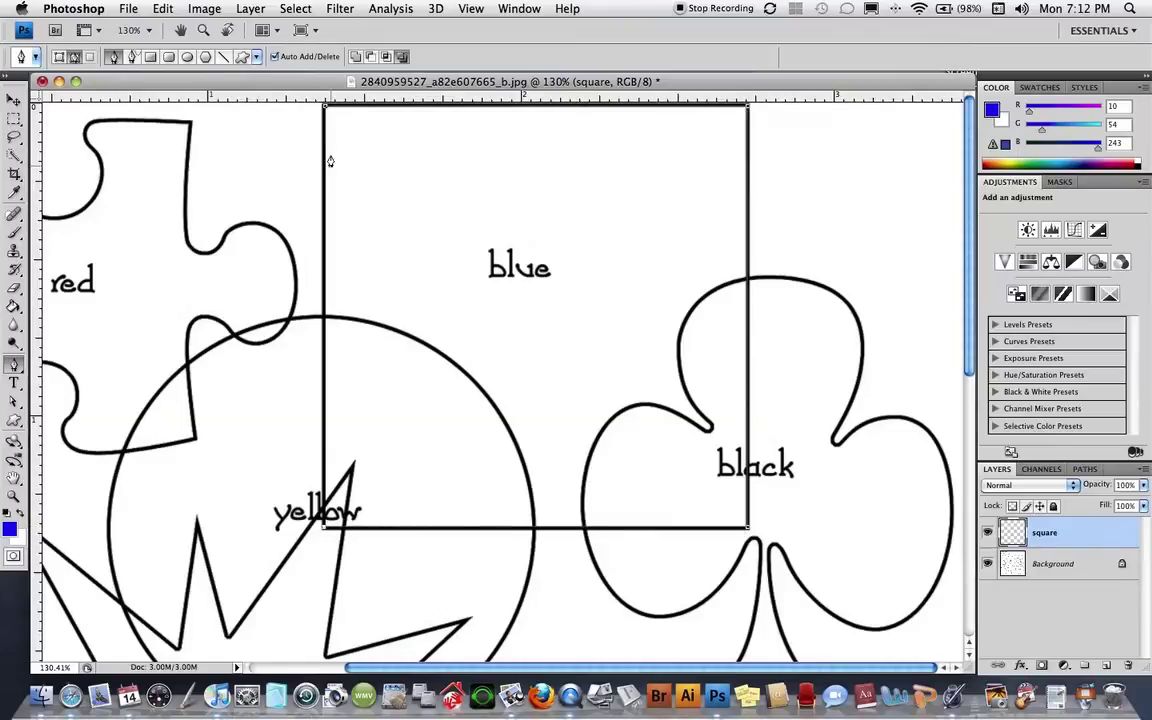
left_click(324, 107)
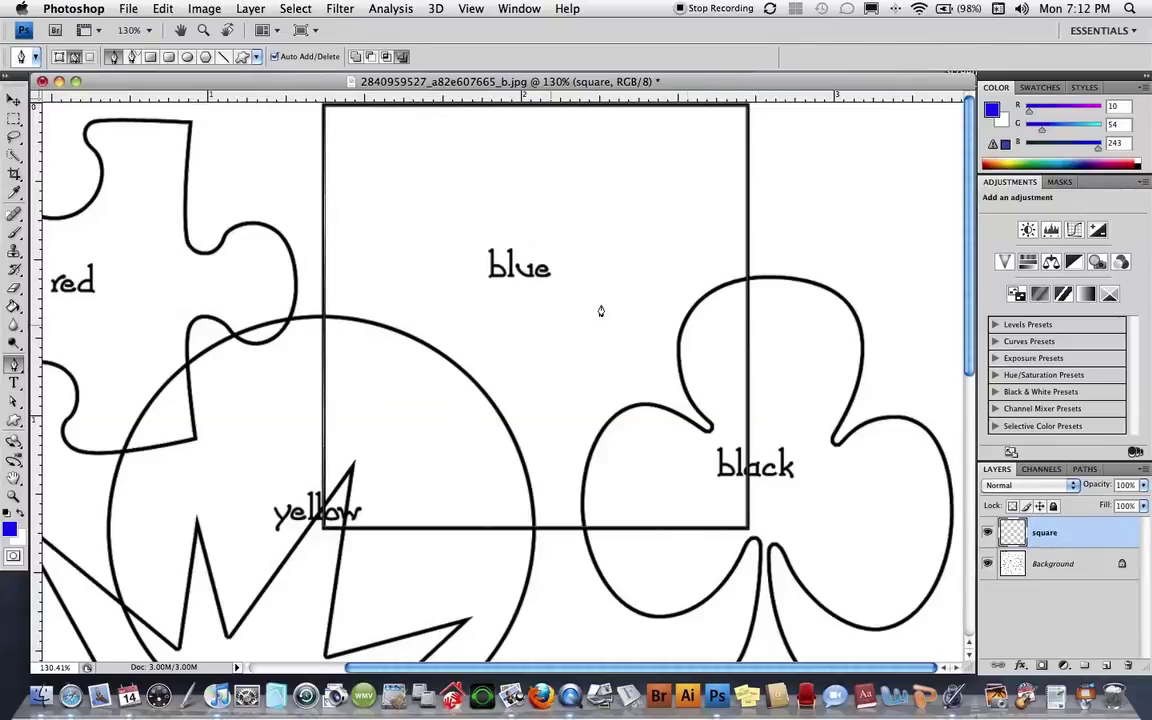
Turn the square path into a selection with a 0.1 px feather.
right_click(622, 265)
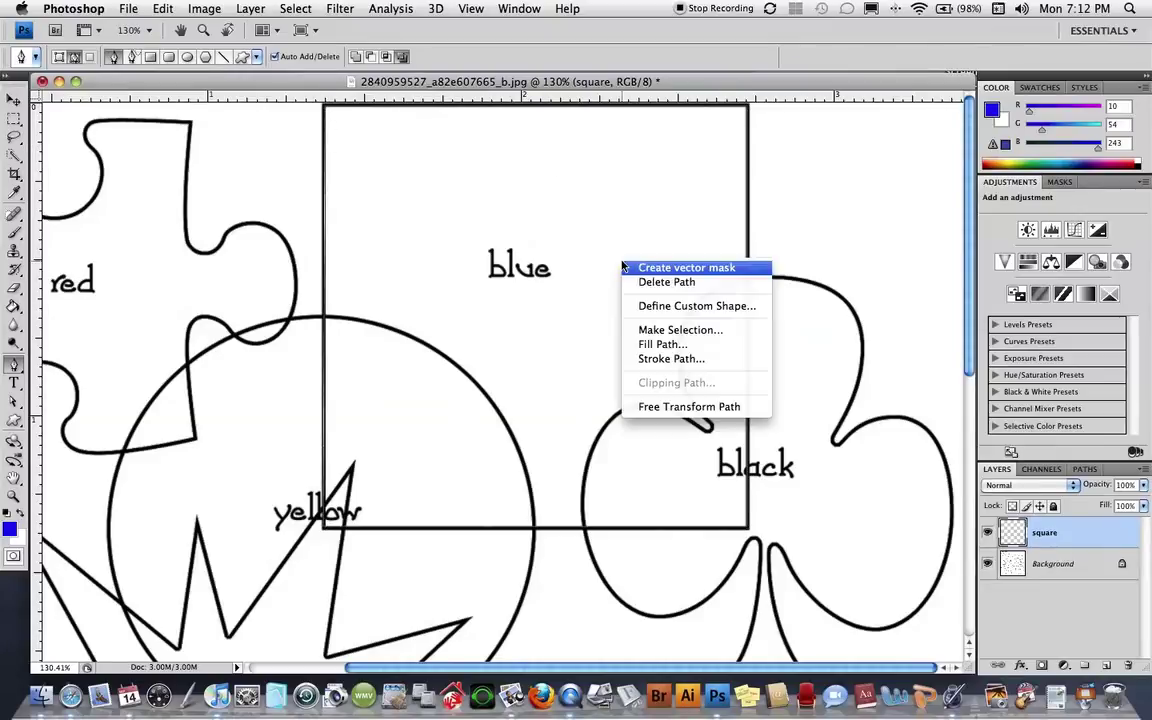
left_click(668, 330)
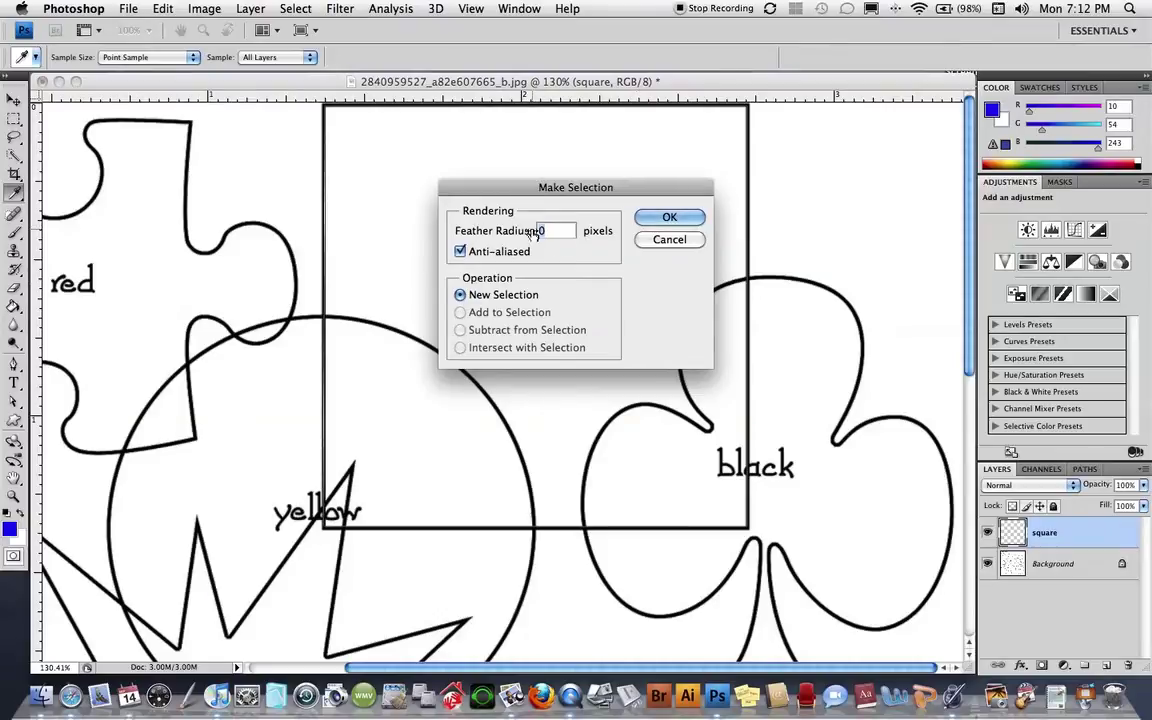
type(".1")
key("Tab")
left_click(667, 218)
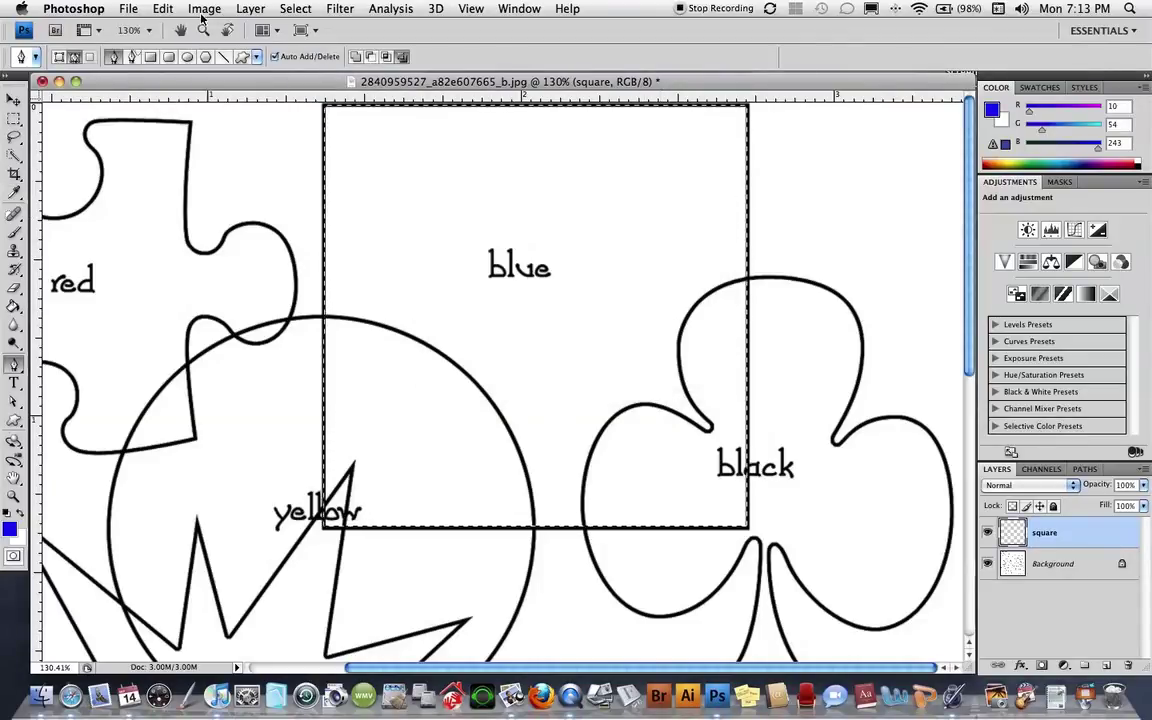
Stroke the selection with a 6 px blue outline, then deselect.
left_click(162, 8)
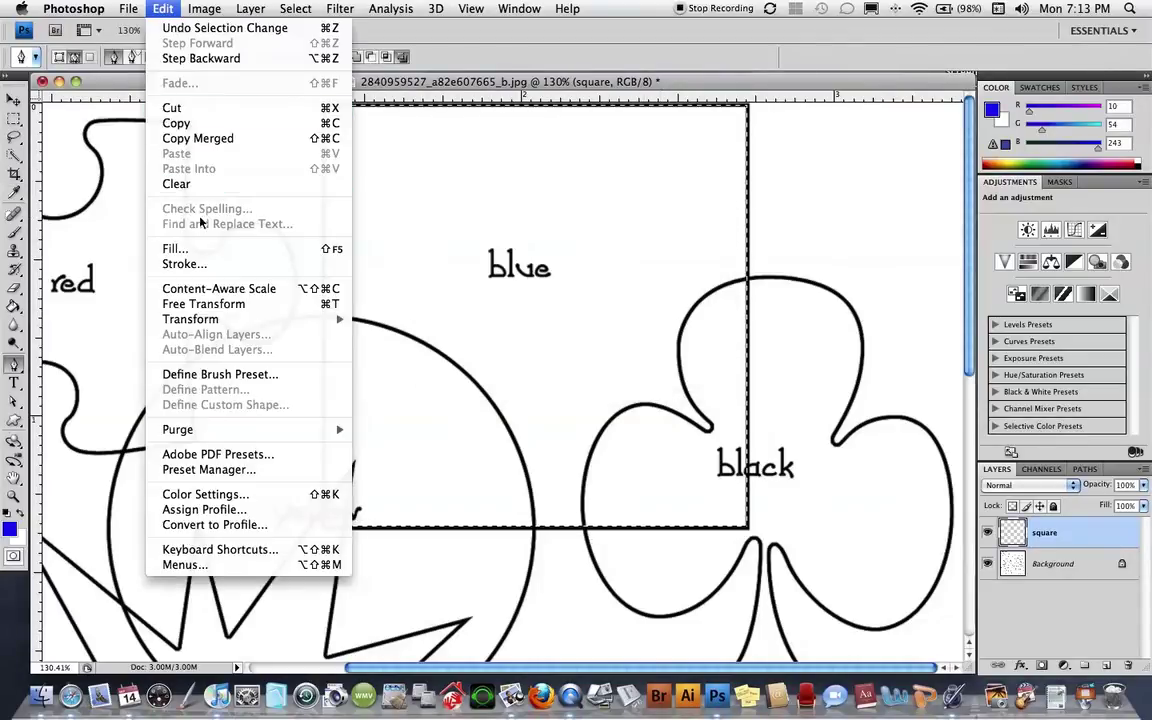
left_click(199, 265)
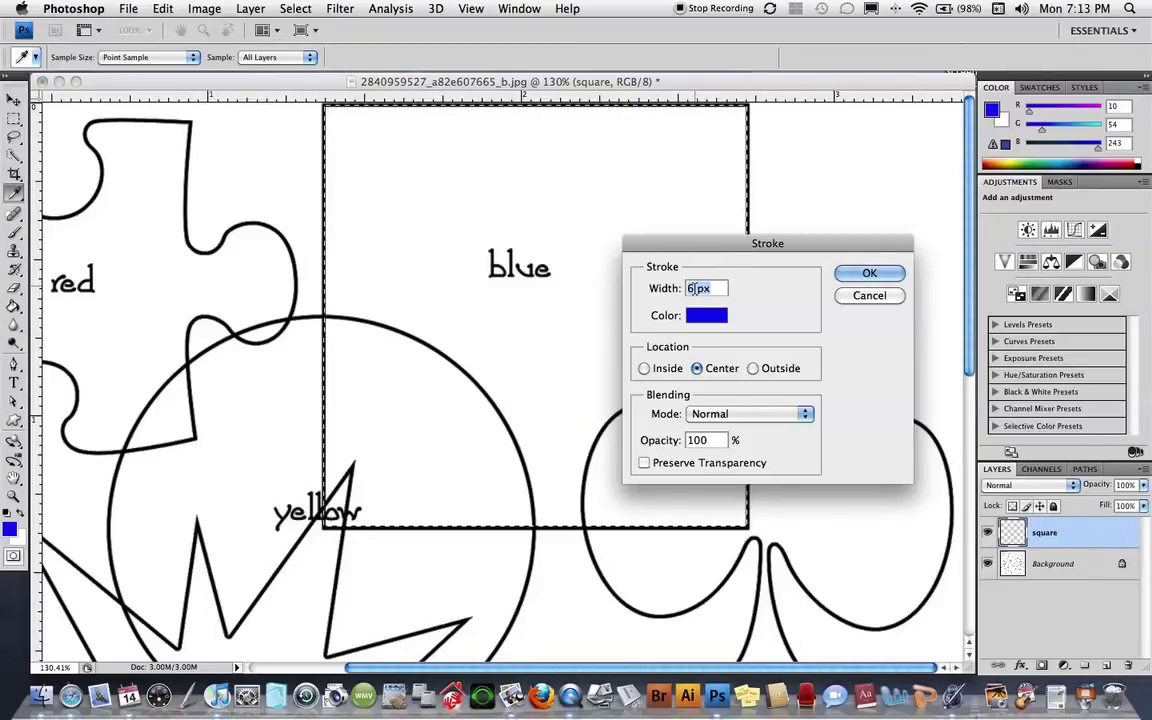
left_click(869, 273)
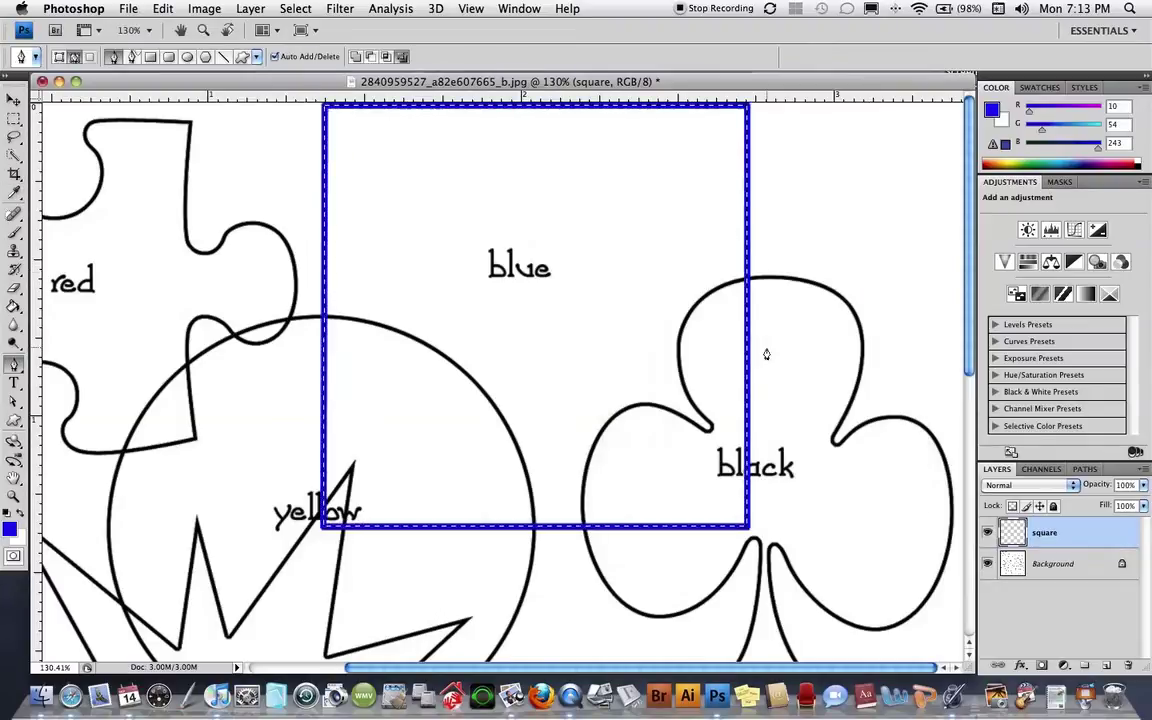
key("super+d")
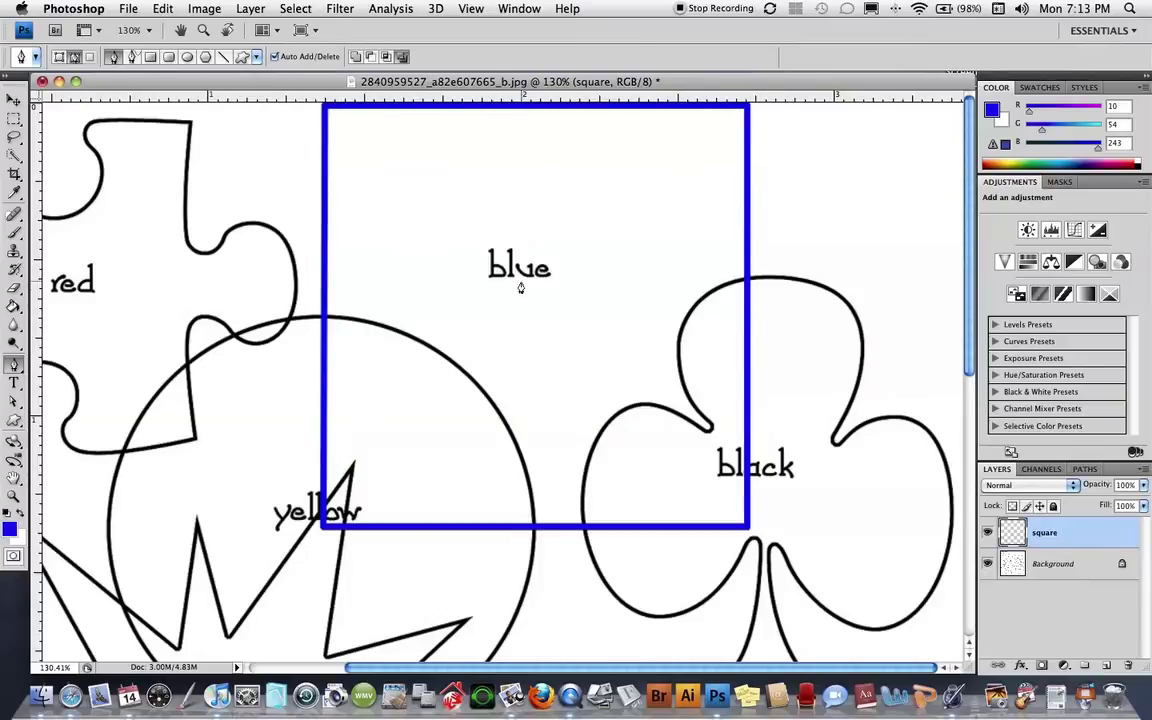
Scroll down to the shield and add a new layer named 'shield'.
scroll(535, 290, "down", 10)
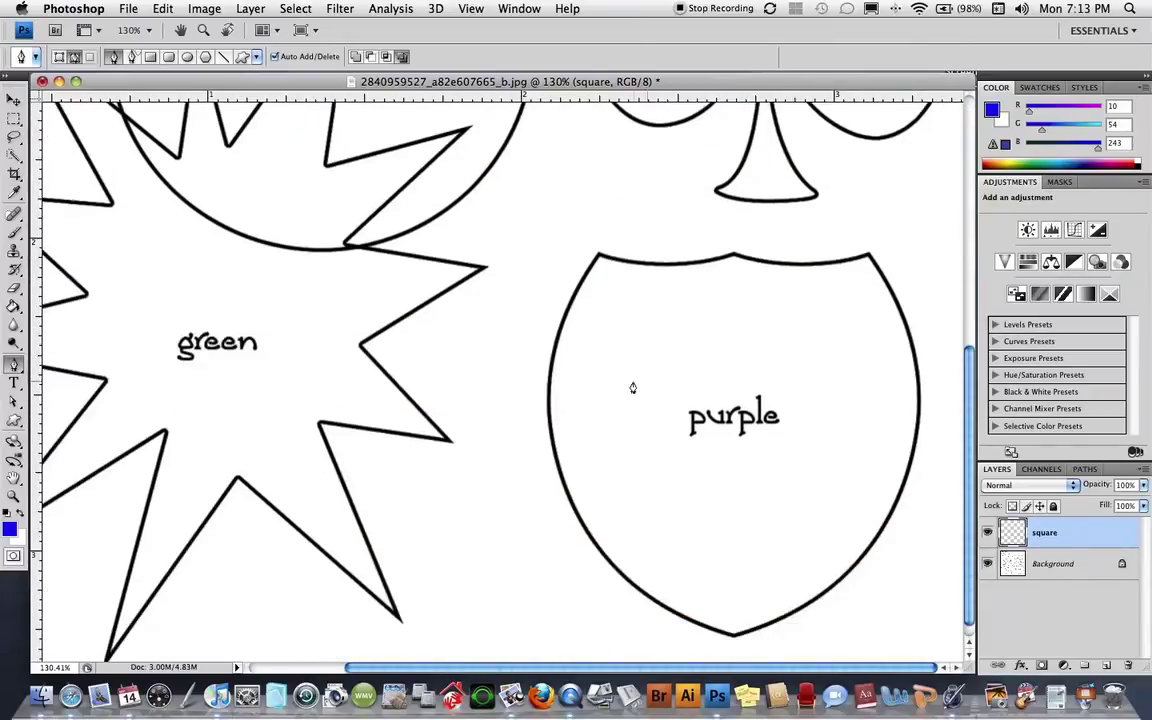
left_click(1105, 665)
double_click(1043, 534)
type("shield")
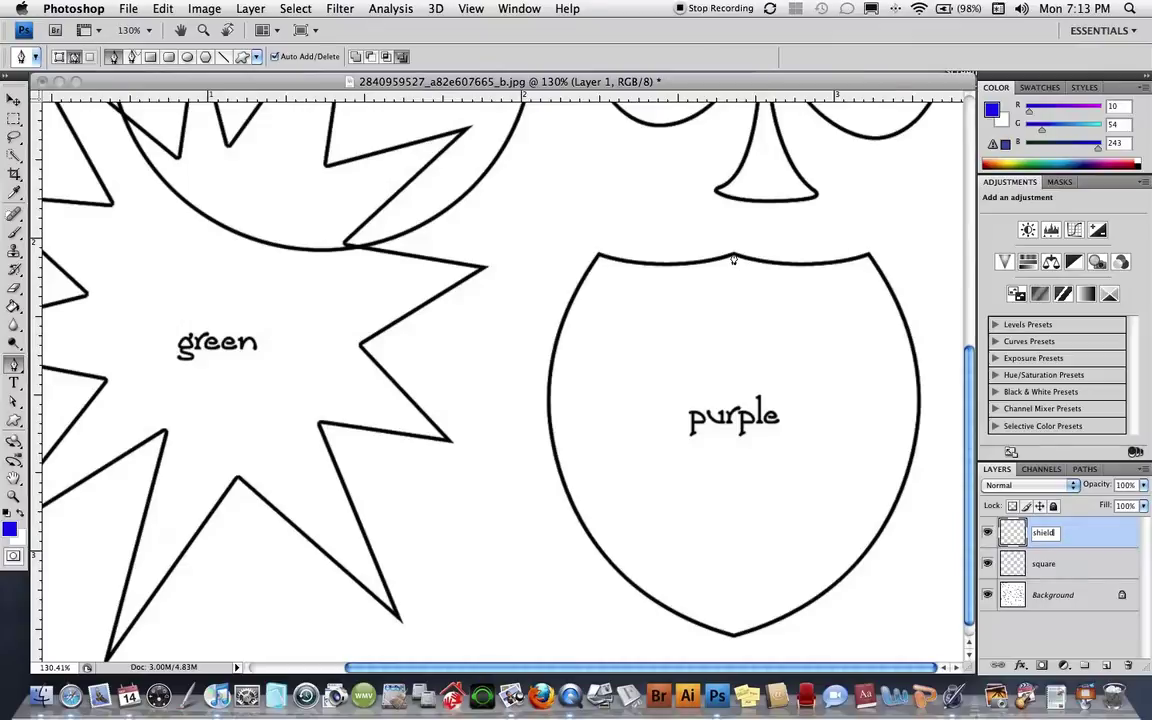
key("Return")
Trace curved anchors along the shield's top edge, bottom point and top-left corner.
left_click(869, 257)
left_click_drag(869, 257, 927, 230)
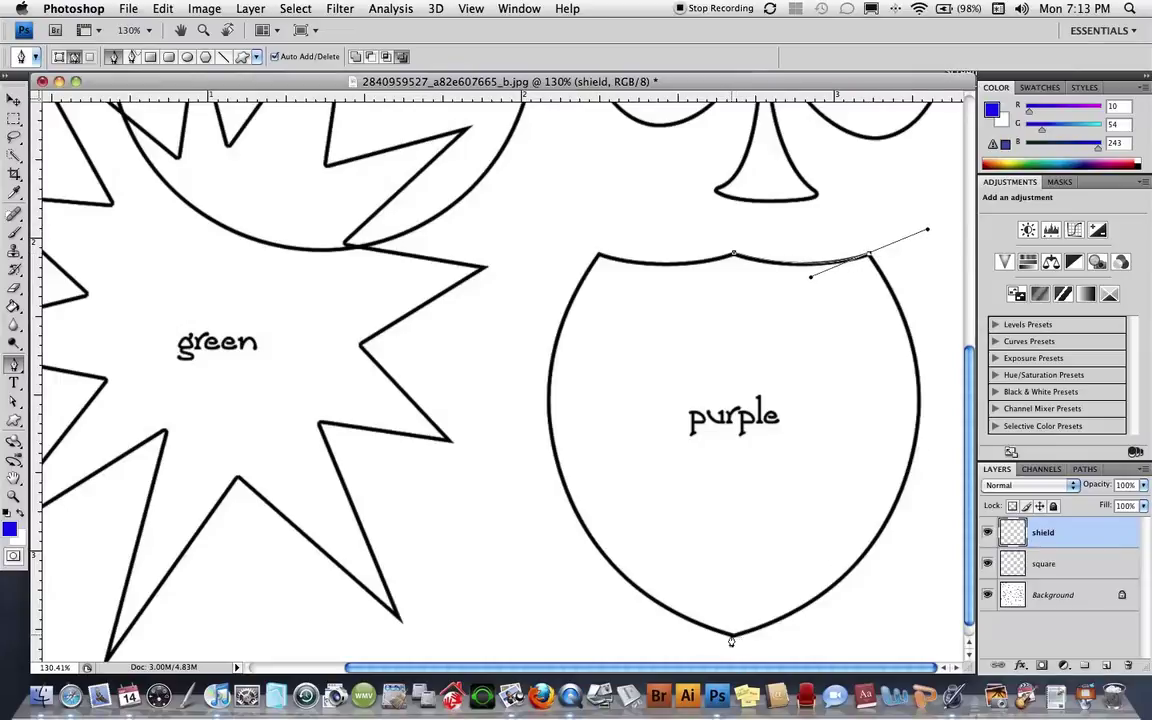
left_click_drag(733, 635, 515, 652)
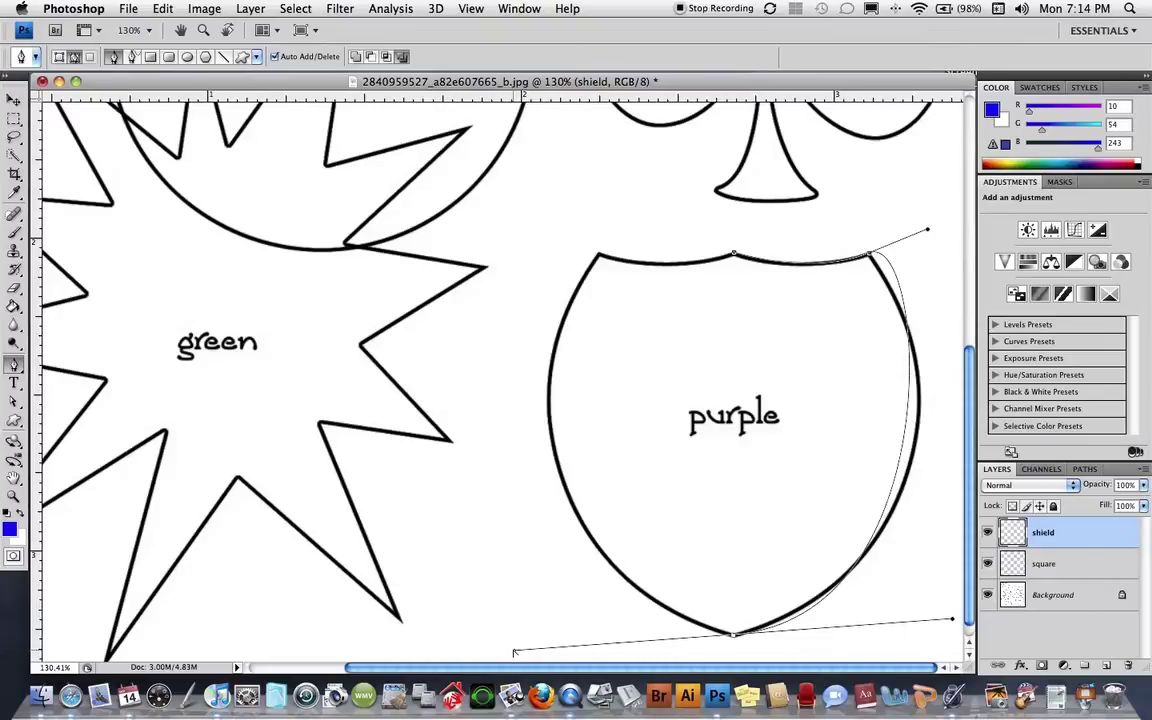
left_click_drag(515, 652, 733, 641)
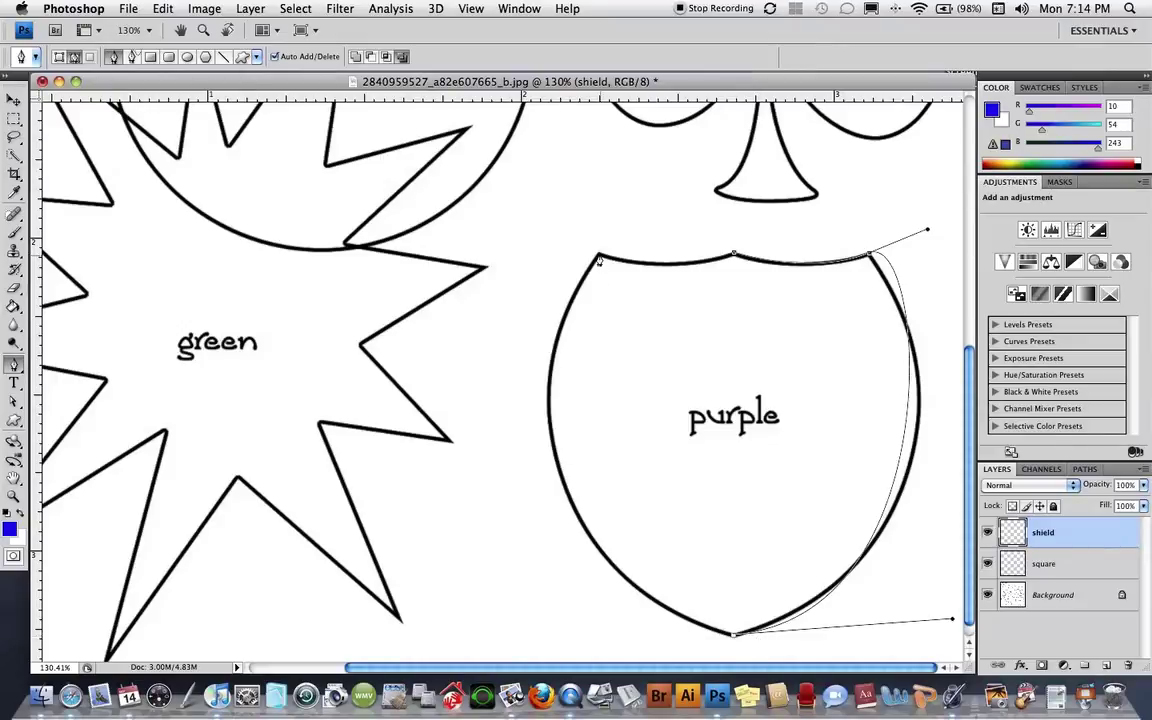
left_click_drag(598, 257, 772, 161)
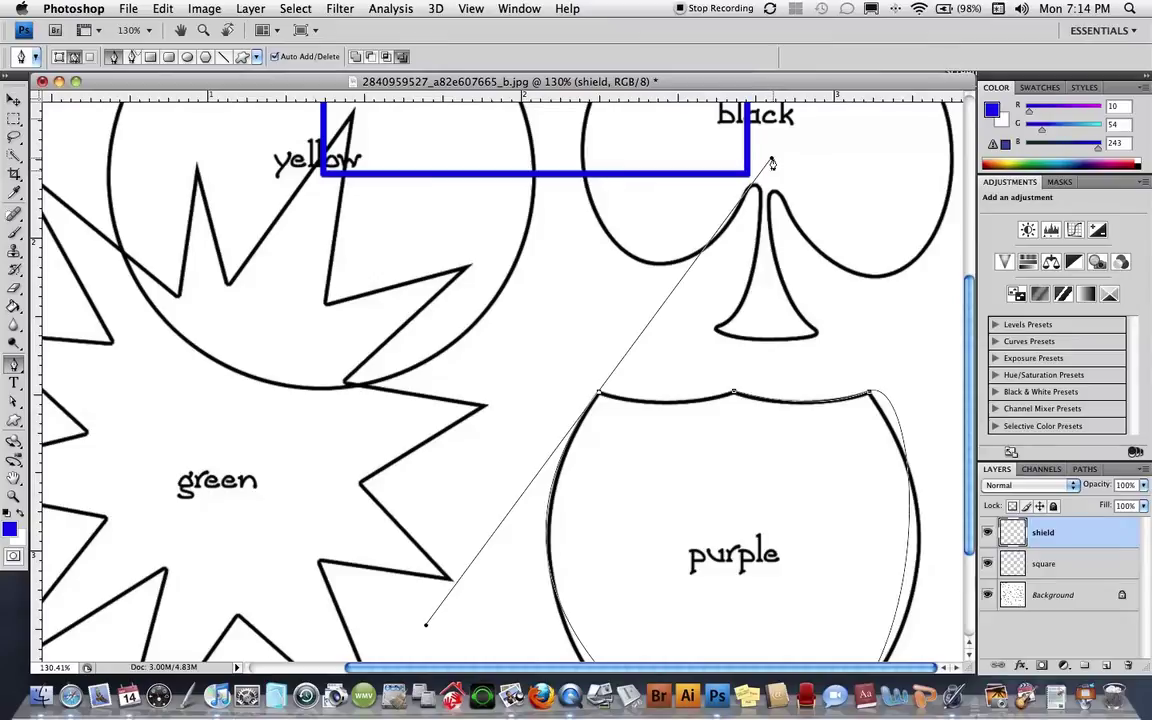
left_click_drag(772, 161, 600, 395)
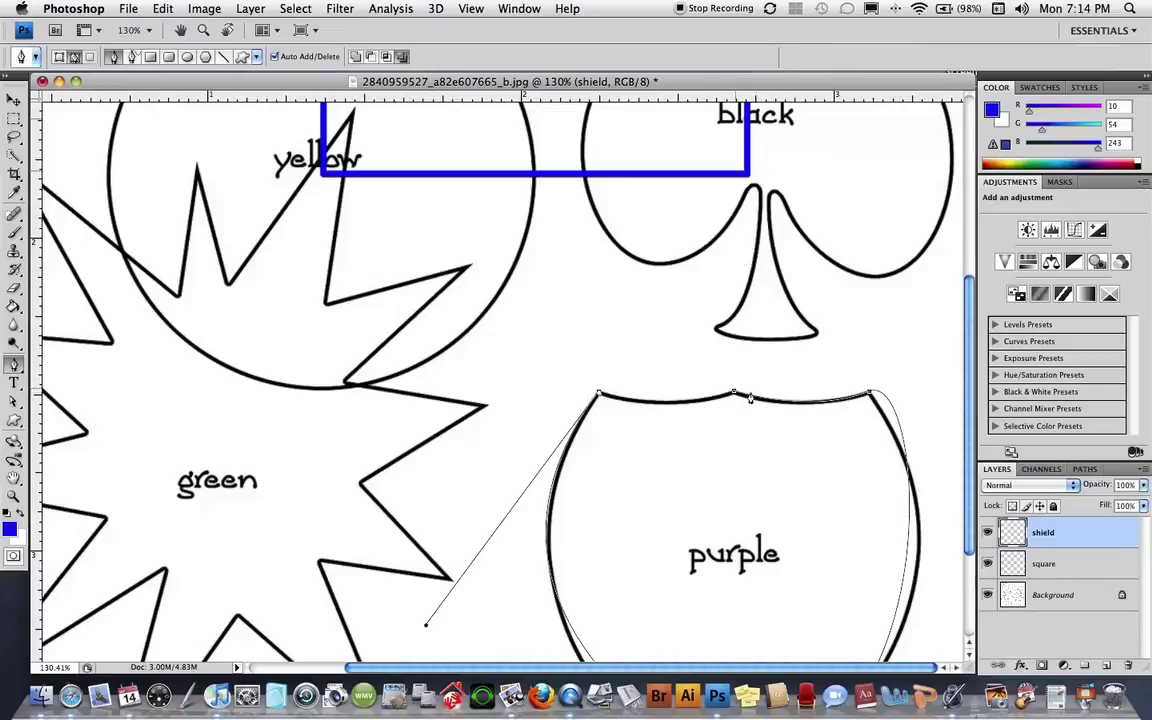
Check the shield path's anchors, then open and cancel Make Selection.
left_click(735, 393)
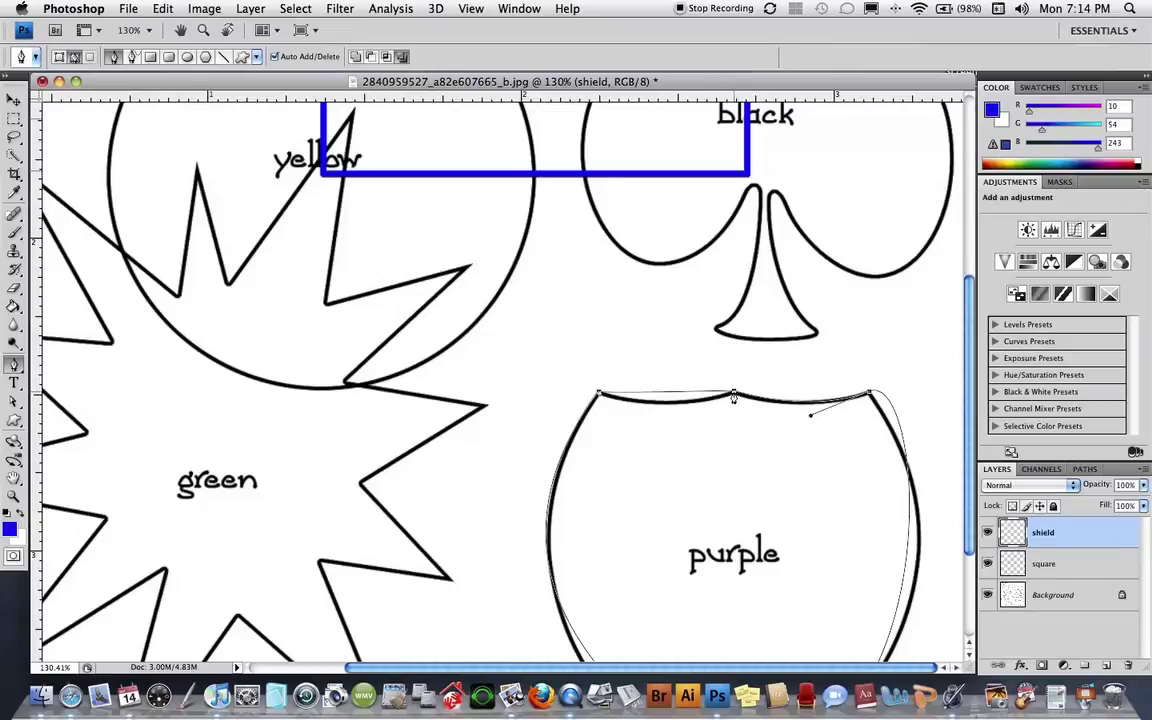
left_click(818, 367)
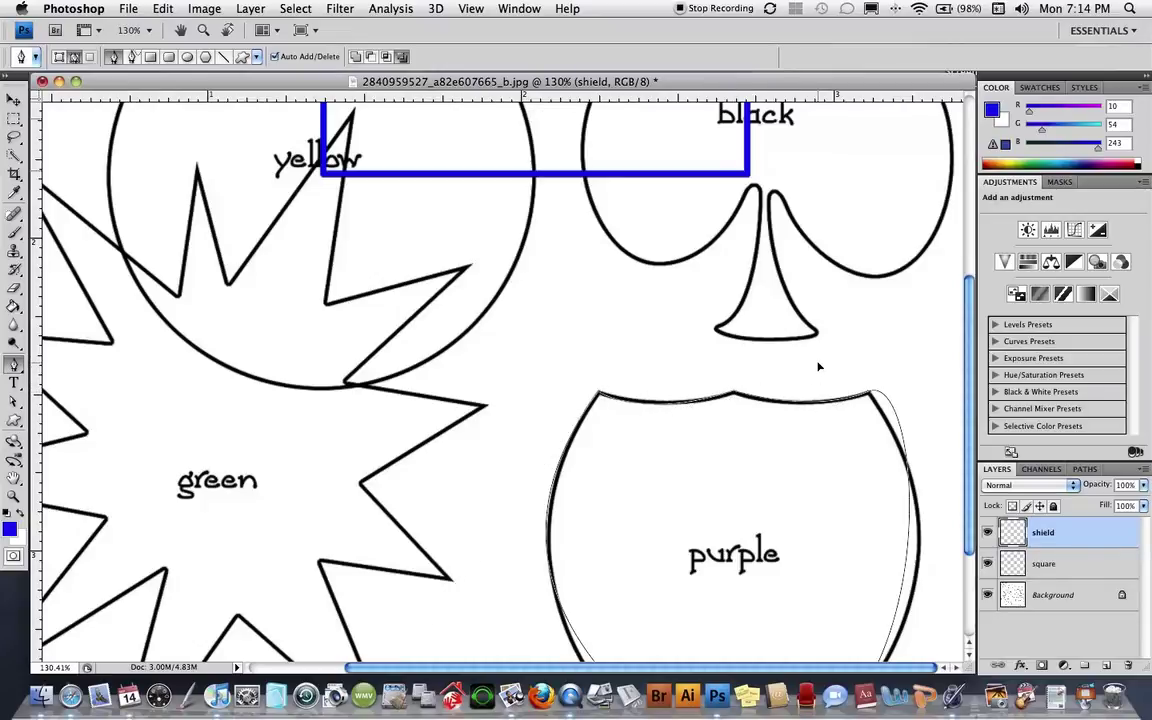
right_click(772, 443)
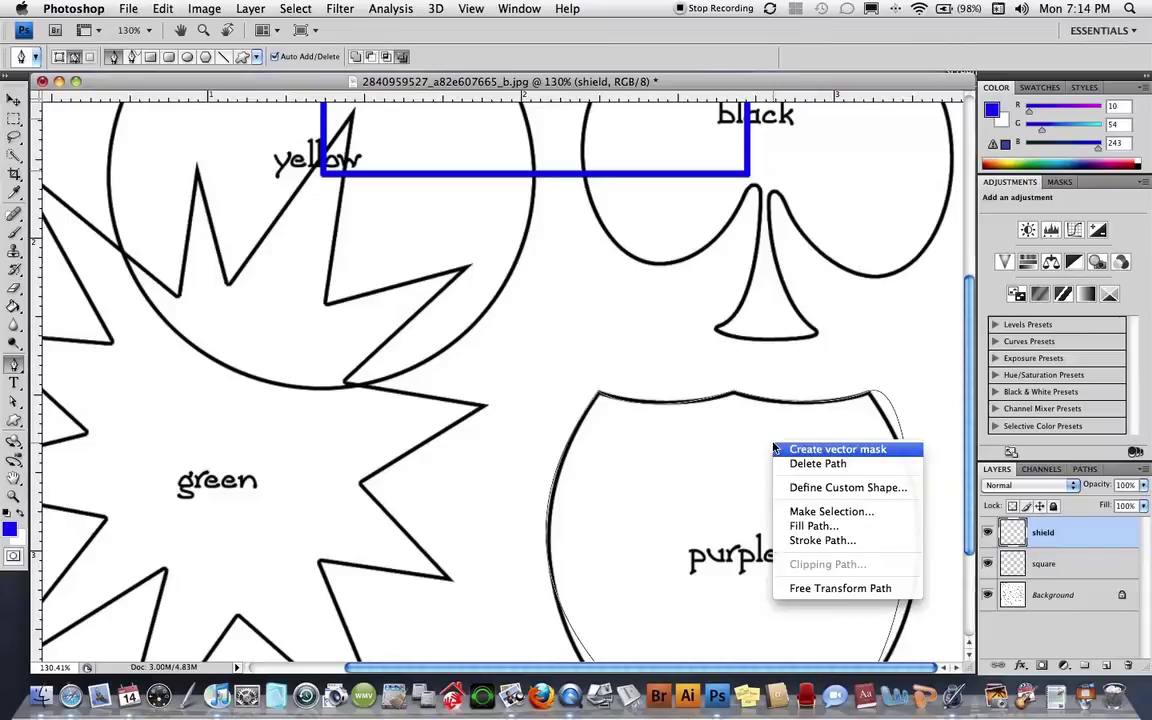
left_click(838, 512)
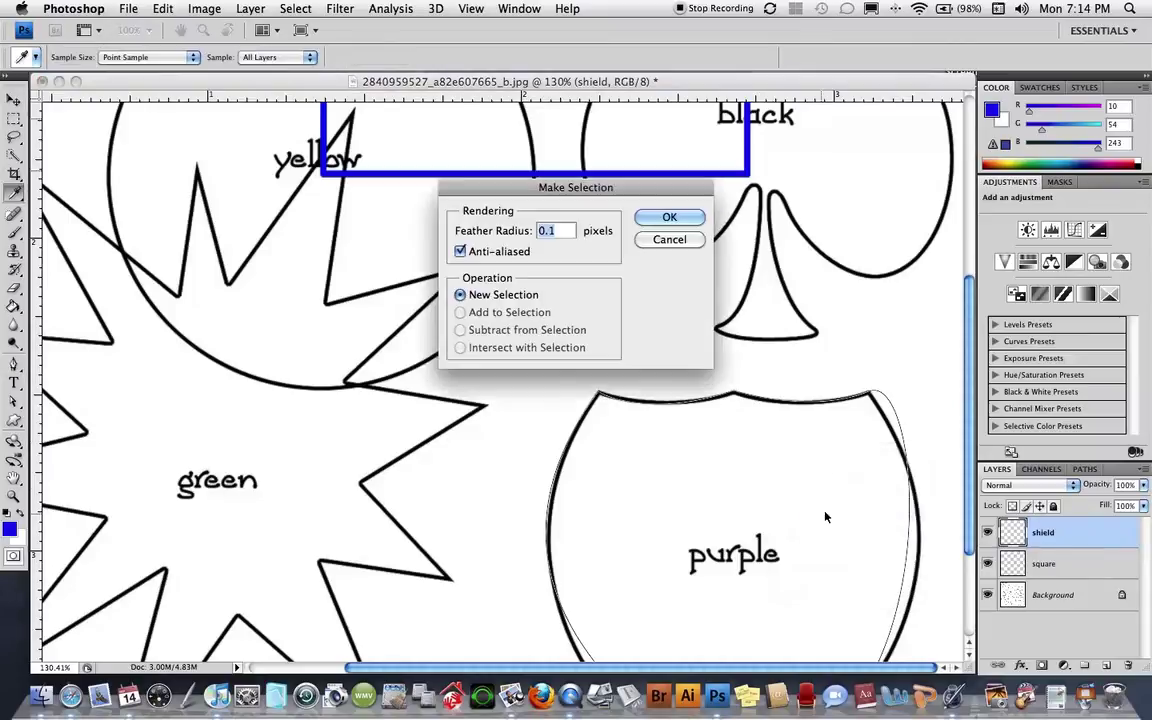
left_click(670, 240)
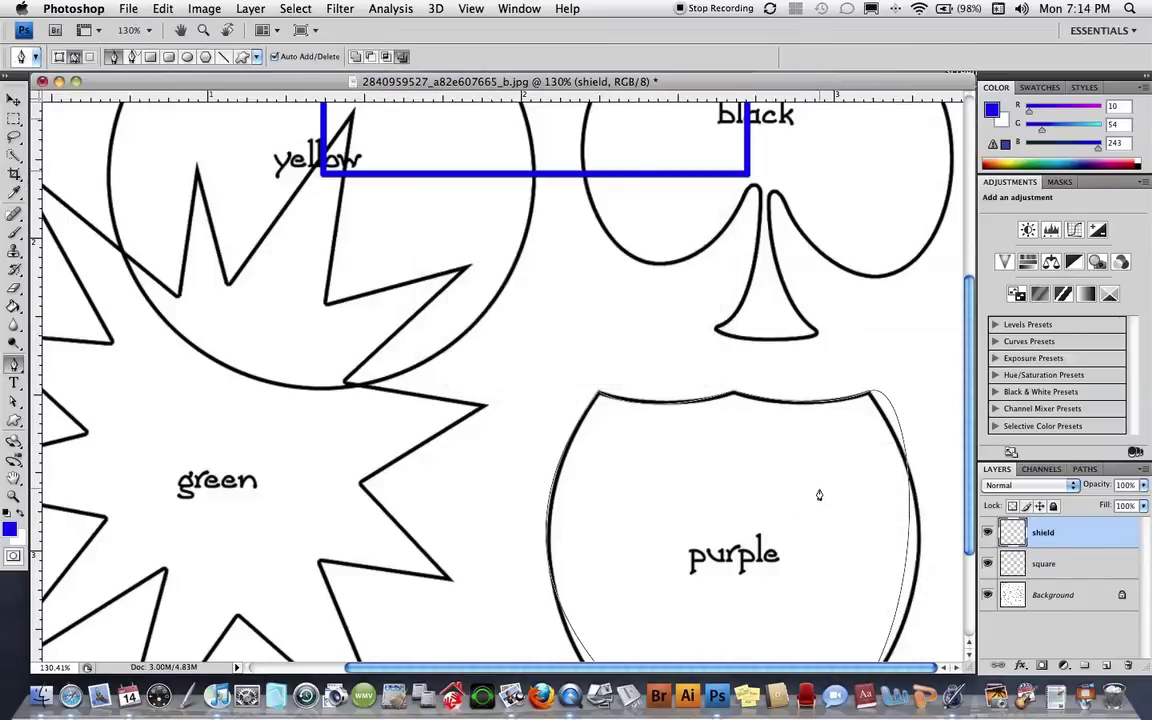
scroll(818, 494, "down", 5)
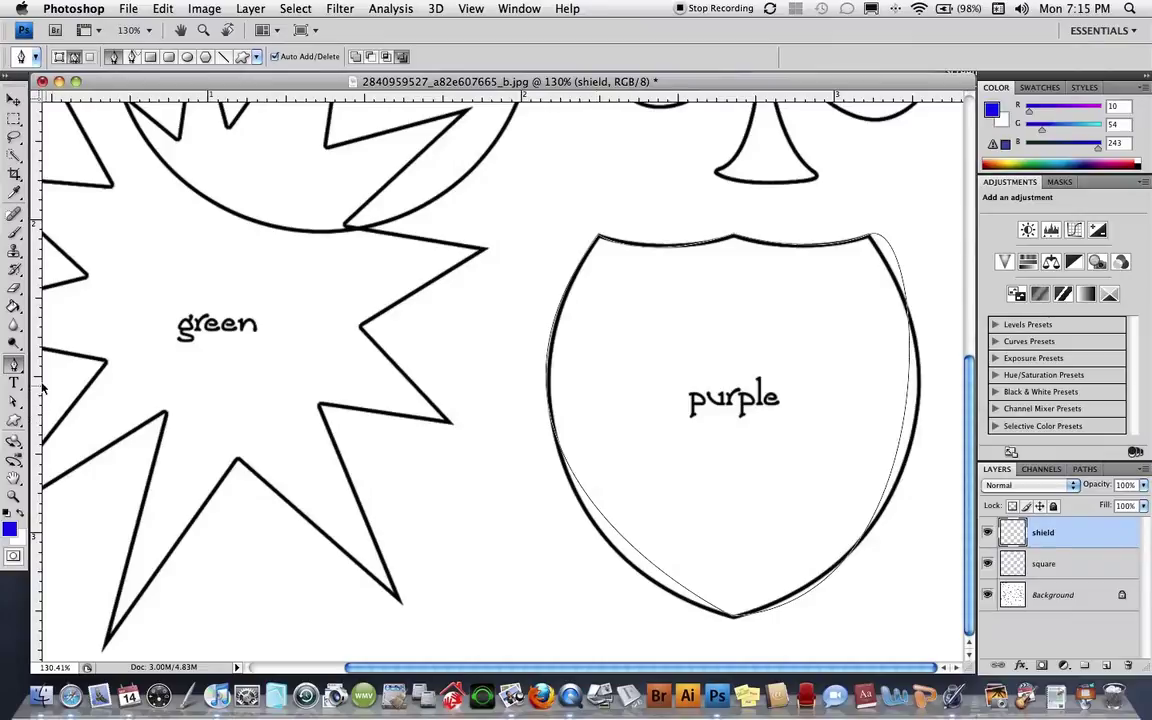
Add anchor points to the shield path's lower-left curve and right edge.
left_click_drag(13, 366, 80, 391)
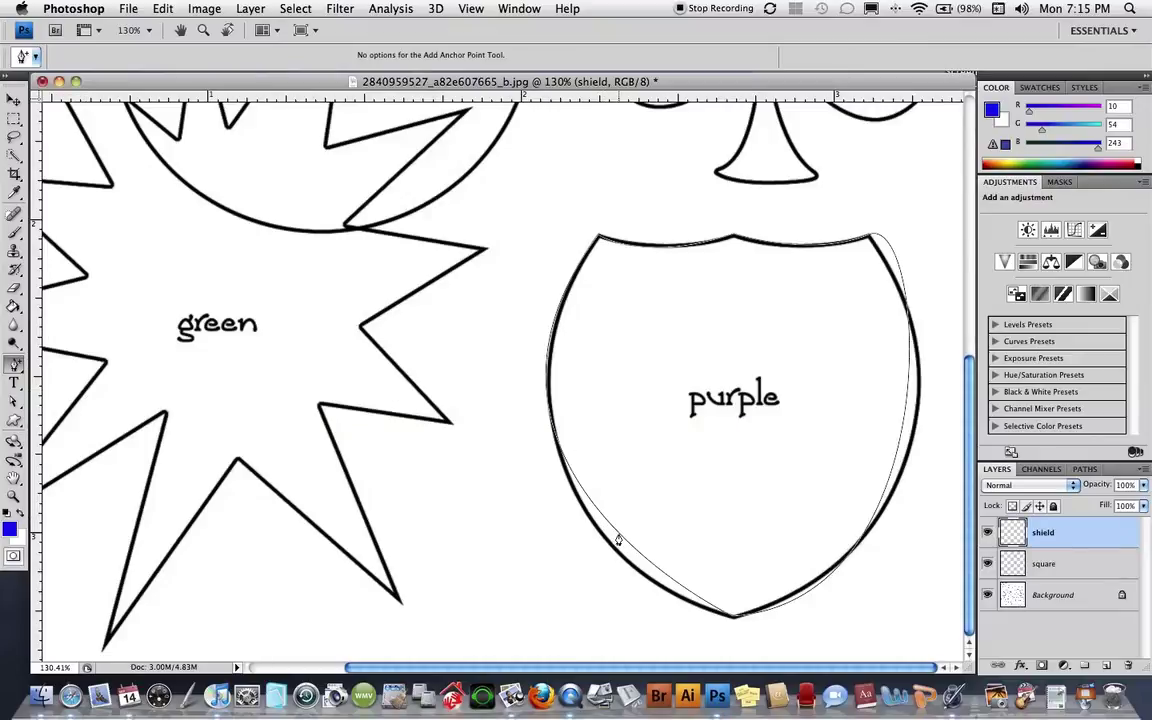
left_click(619, 536)
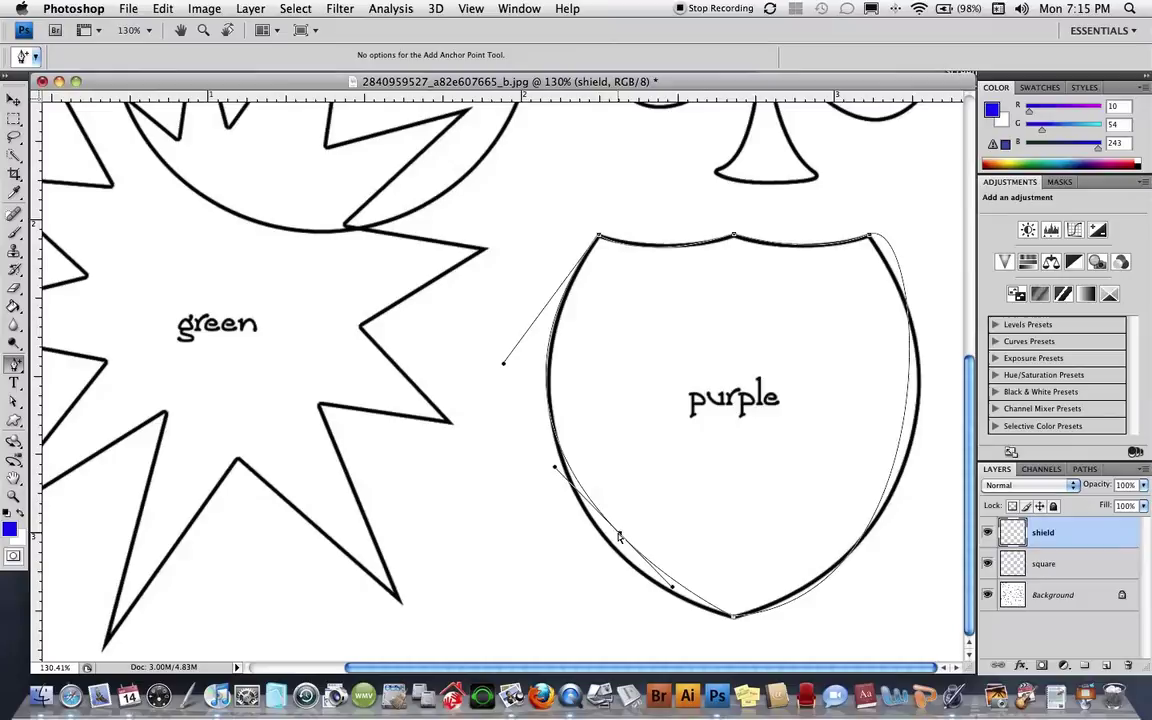
left_click(876, 514)
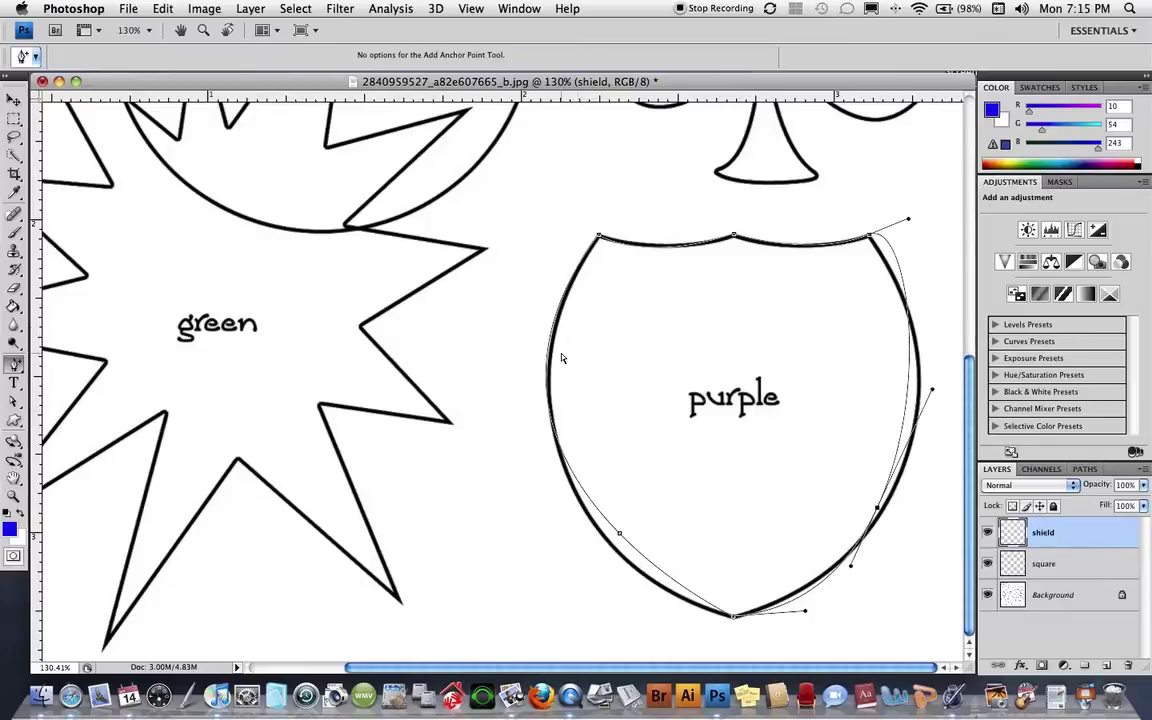
left_click(14, 402)
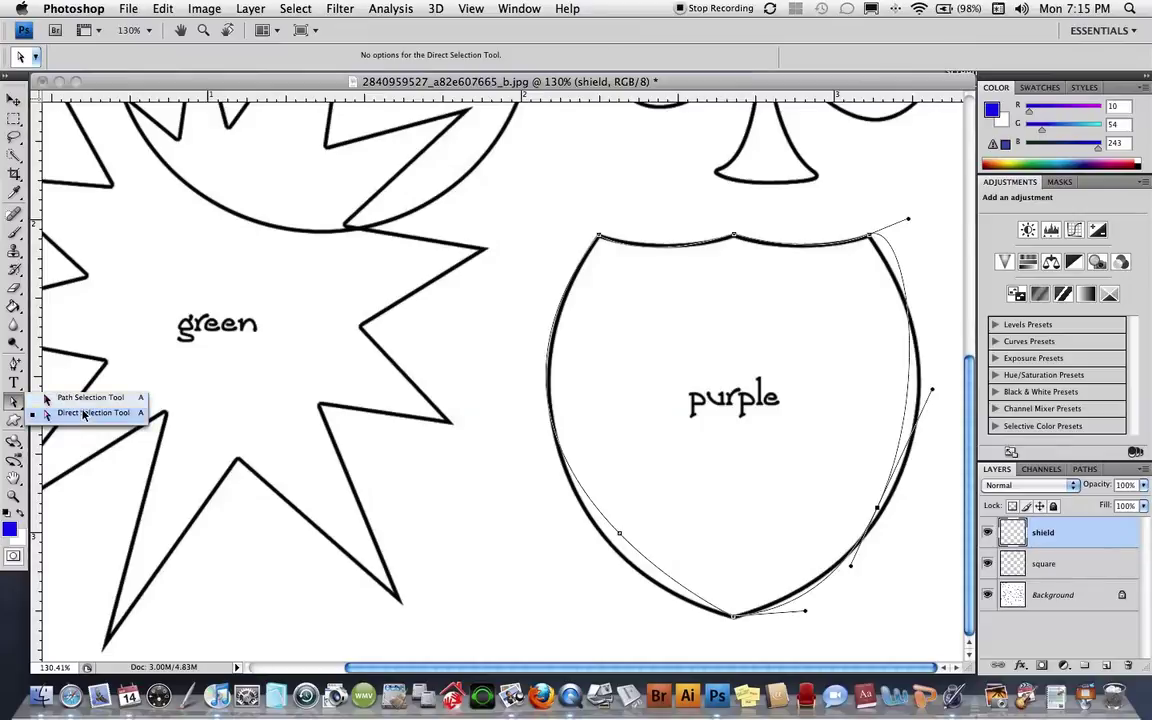
With Direct Selection, move the shield path's lower-left anchor onto the purple outline.
left_click(83, 414)
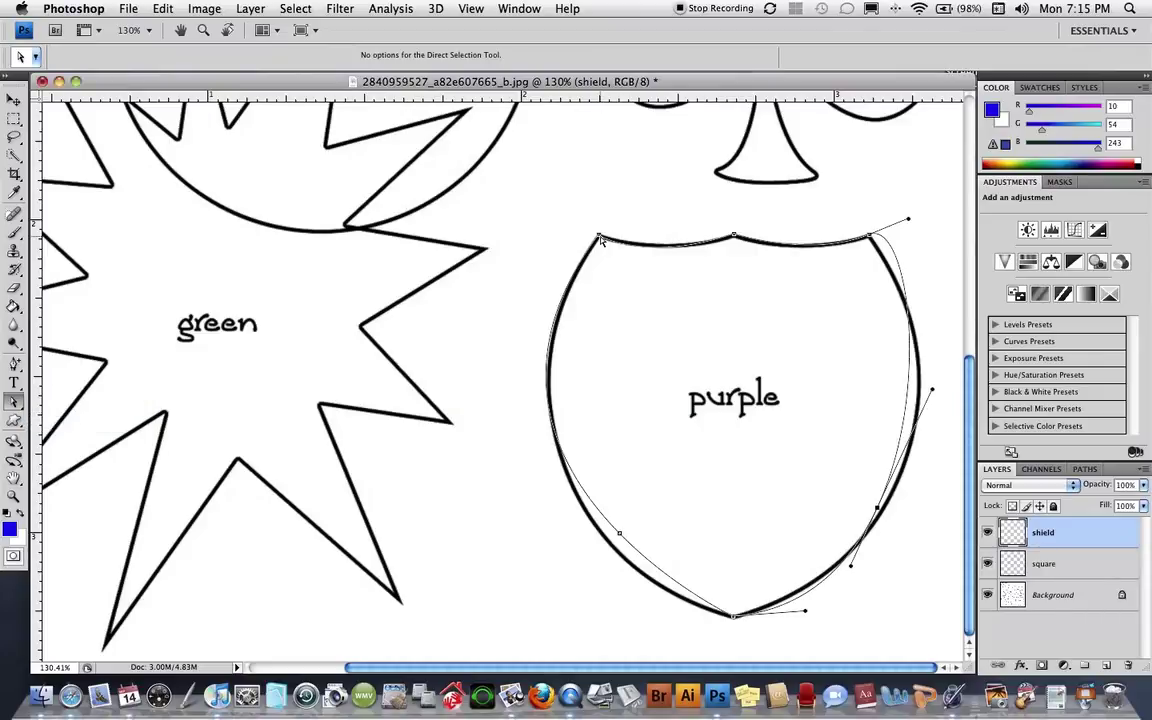
left_click(549, 345)
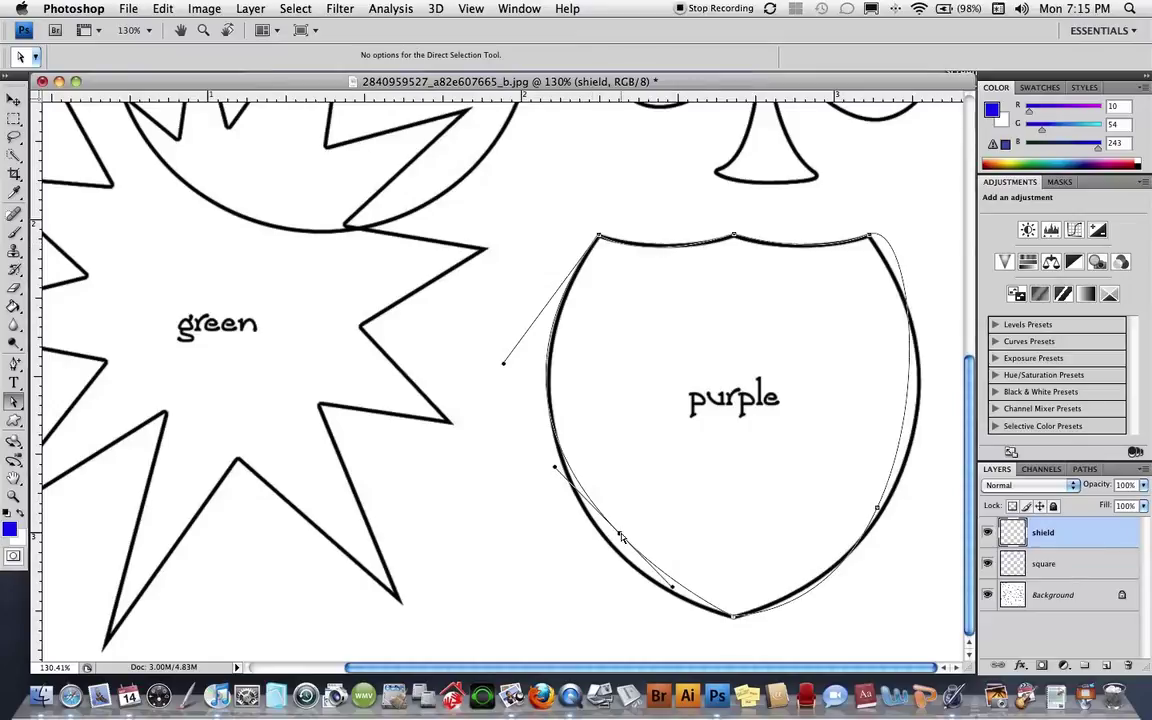
left_click_drag(556, 468, 552, 472)
left_click_drag(616, 540, 613, 549)
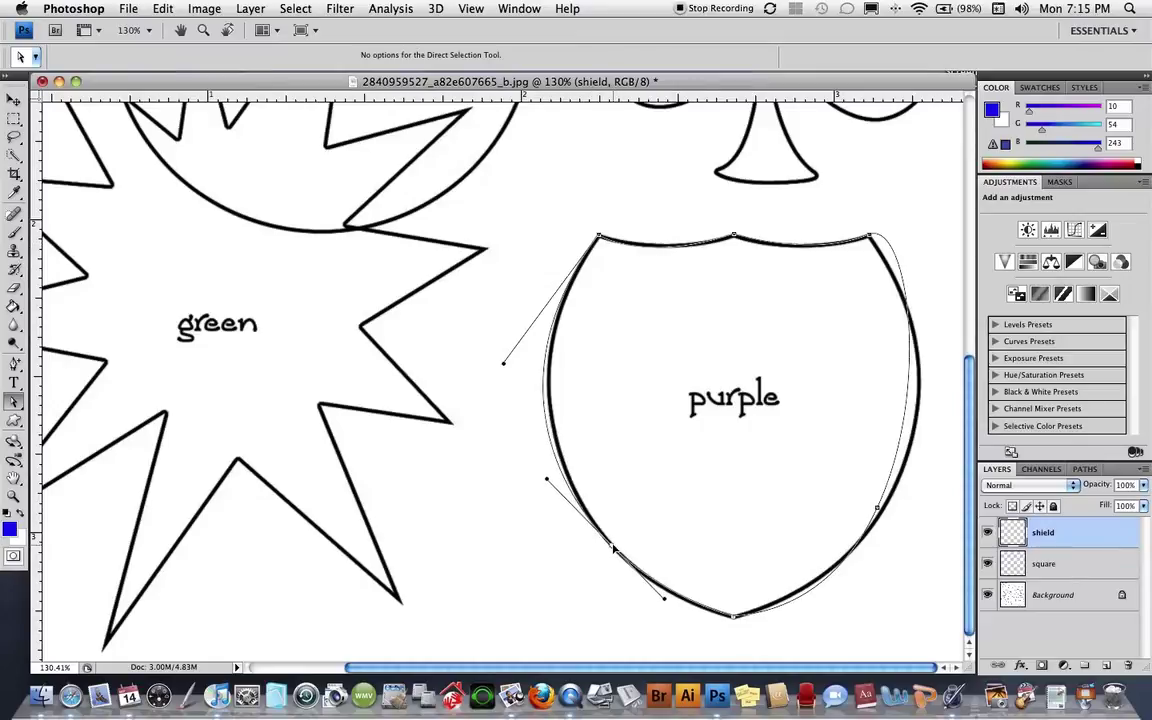
Reshape the shield path's right and top-right curves to hug the purple outline.
left_click(879, 509)
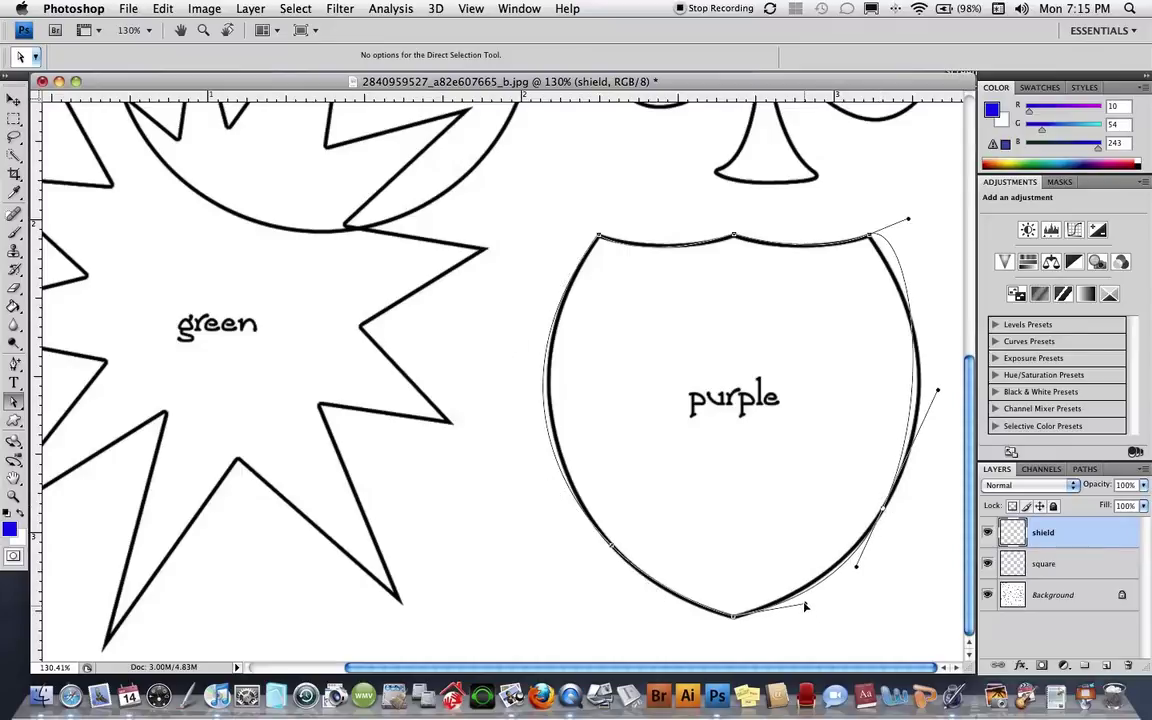
left_click_drag(805, 605, 801, 596)
left_click_drag(857, 569, 853, 565)
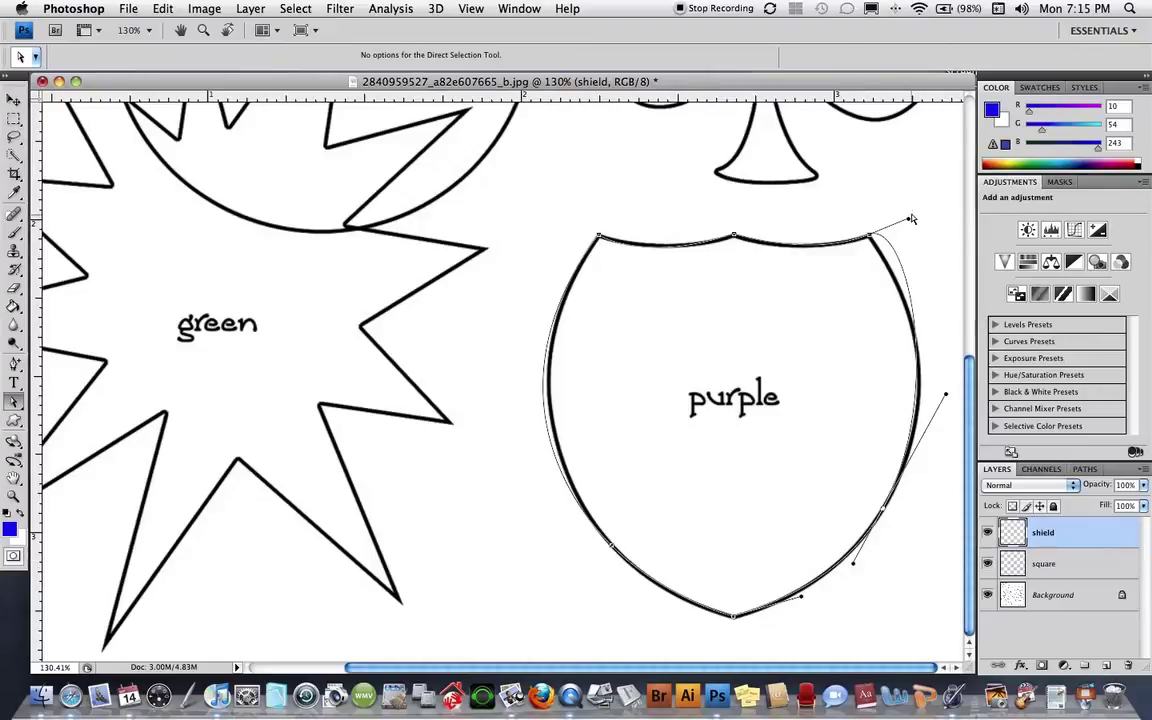
left_click_drag(909, 221, 873, 234)
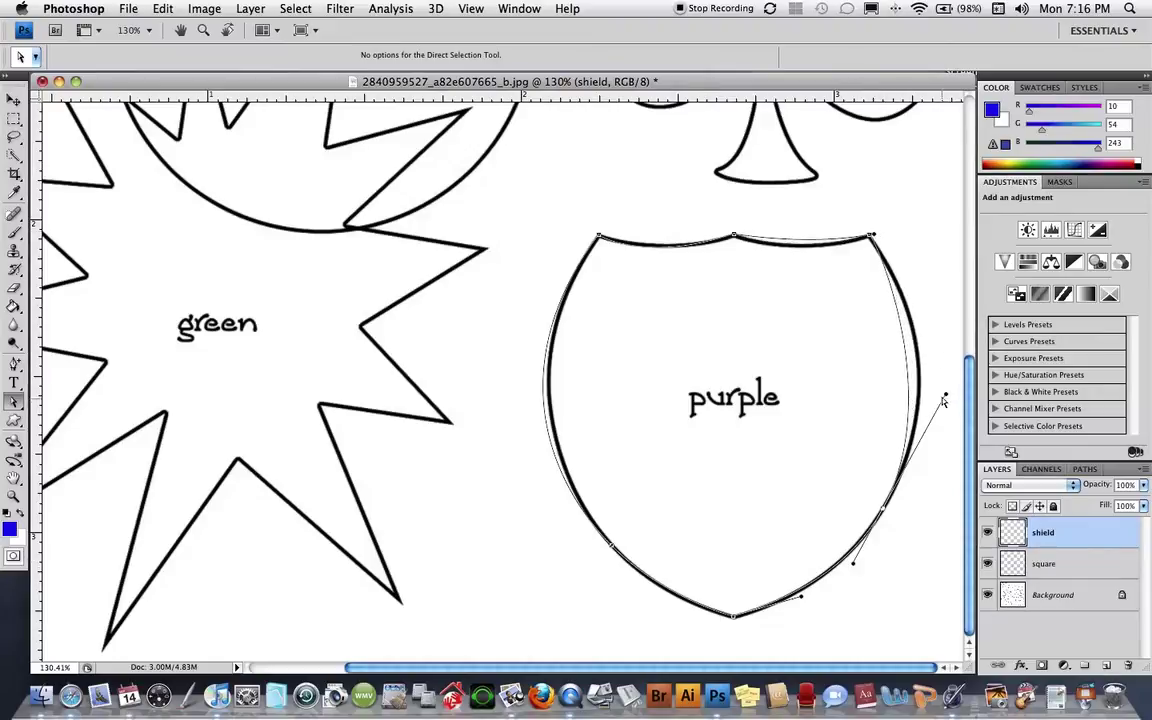
left_click_drag(946, 393, 969, 371)
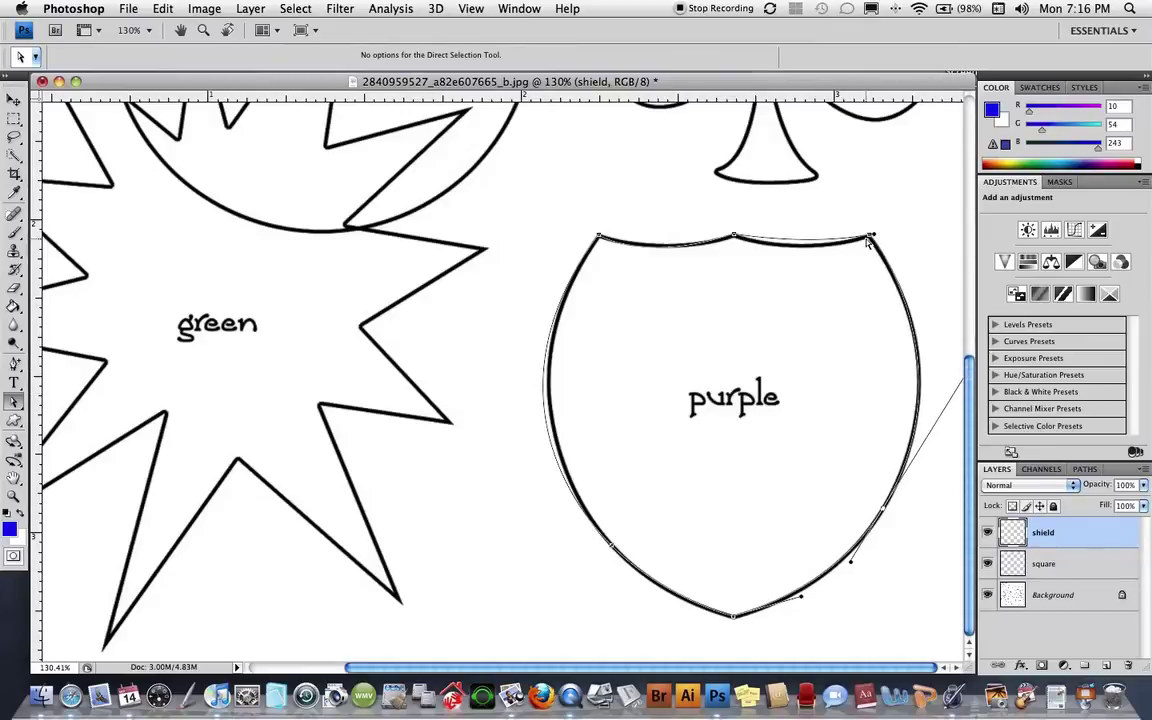
left_click_drag(872, 237, 876, 237)
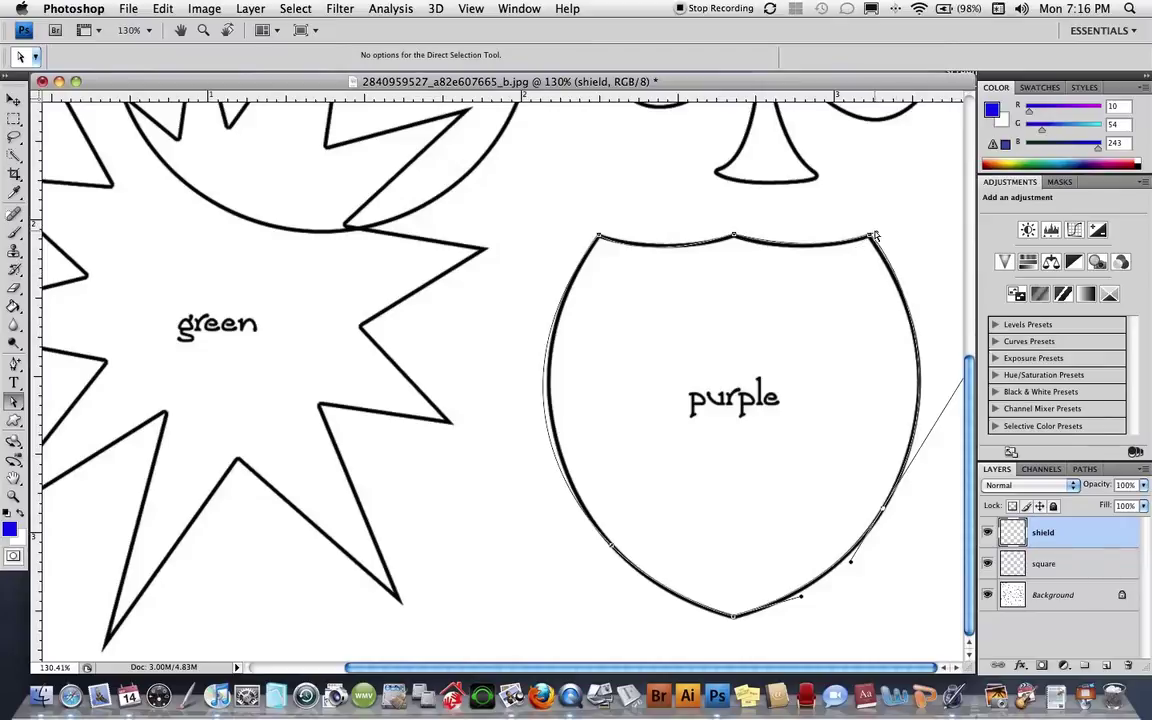
left_click_drag(876, 235, 871, 237)
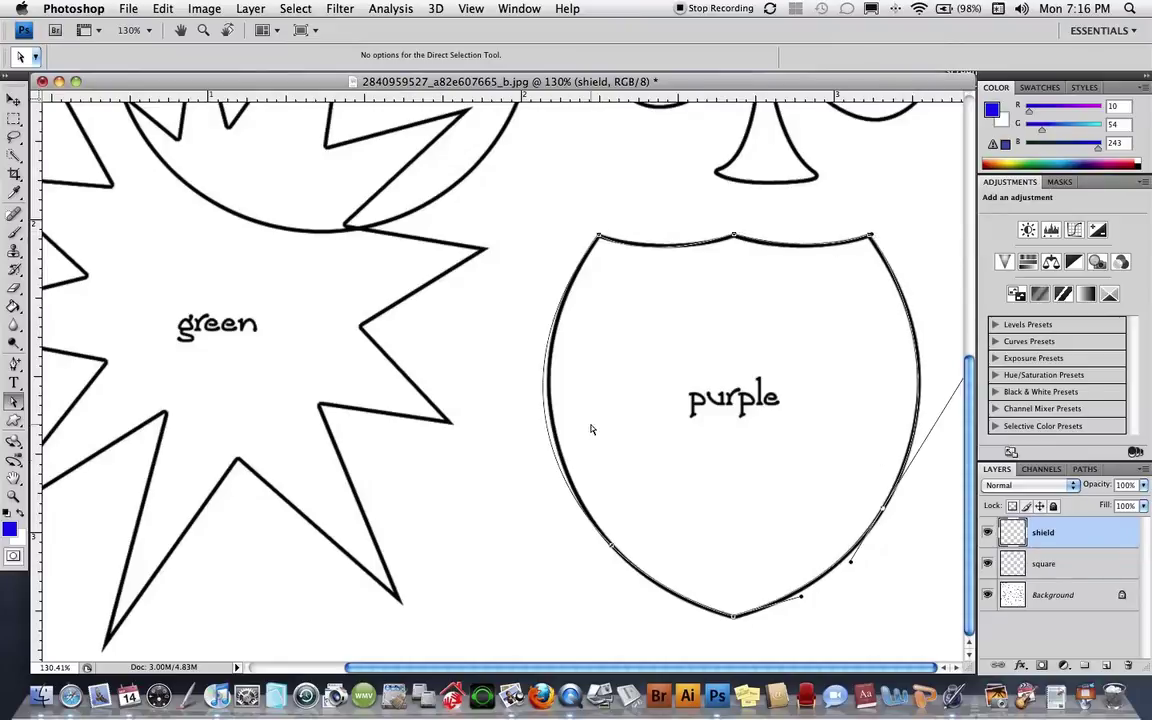
Fit the shield path's left curve, including its lower part, to the outline.
left_click(558, 318)
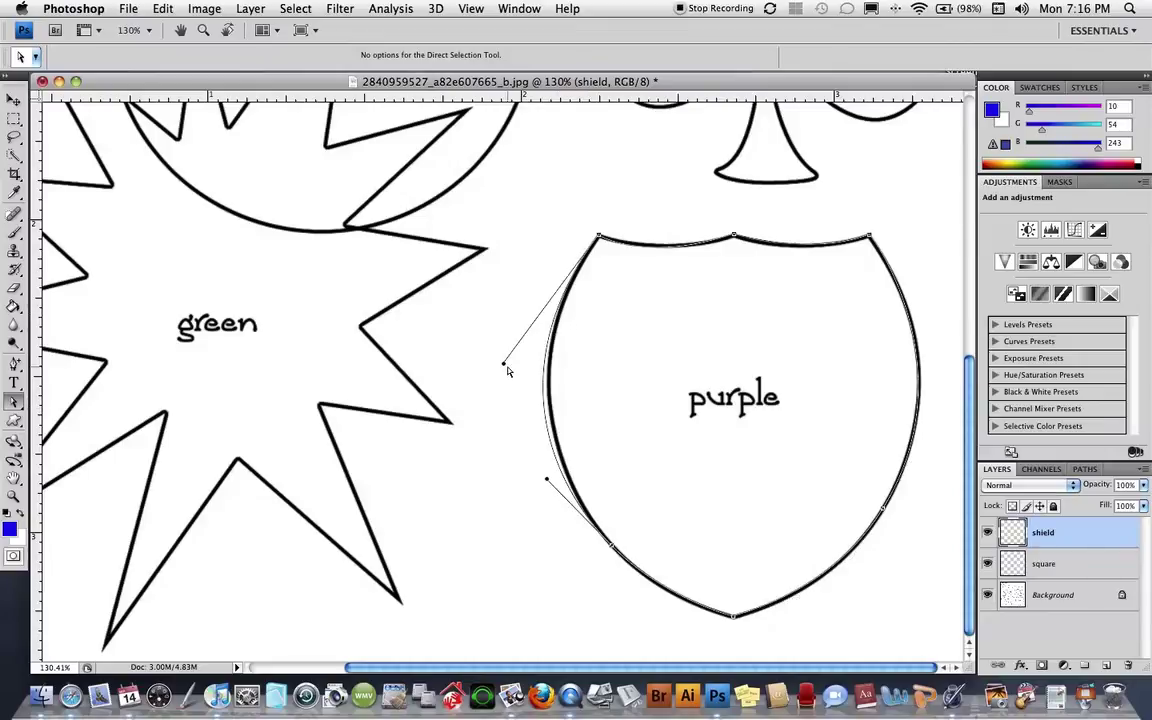
left_click_drag(503, 363, 513, 367)
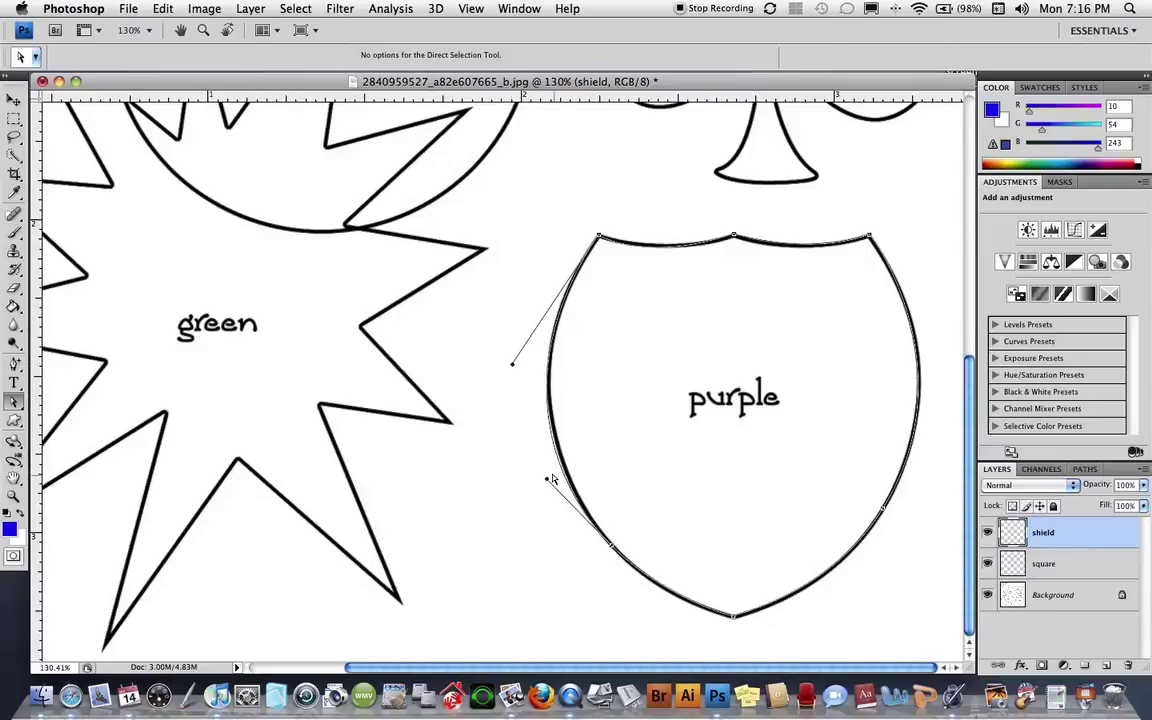
left_click_drag(547, 477, 559, 487)
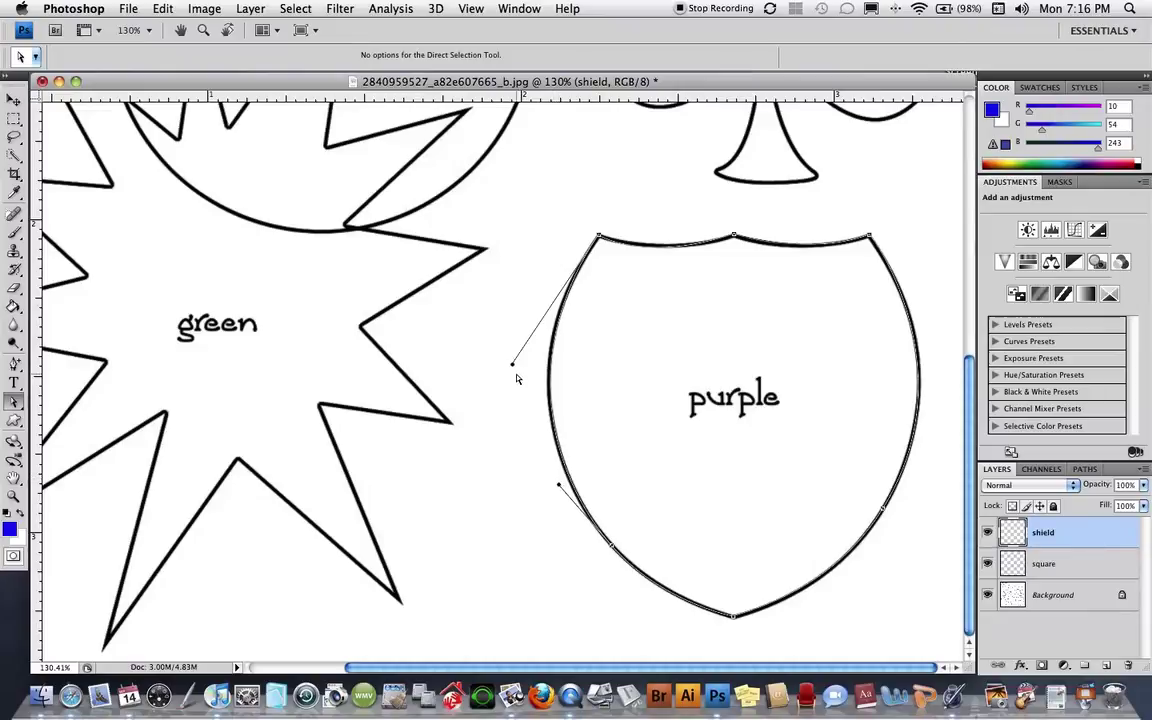
left_click_drag(511, 364, 512, 350)
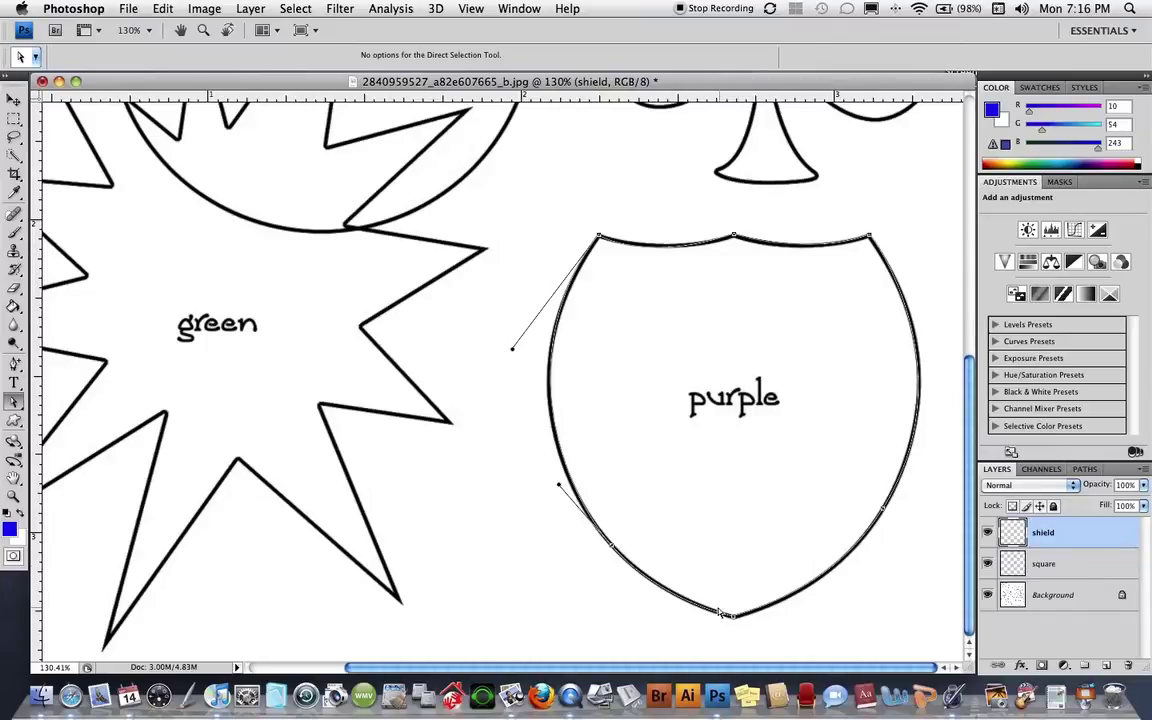
Turn the shield path into a selection.
right_click(803, 344)
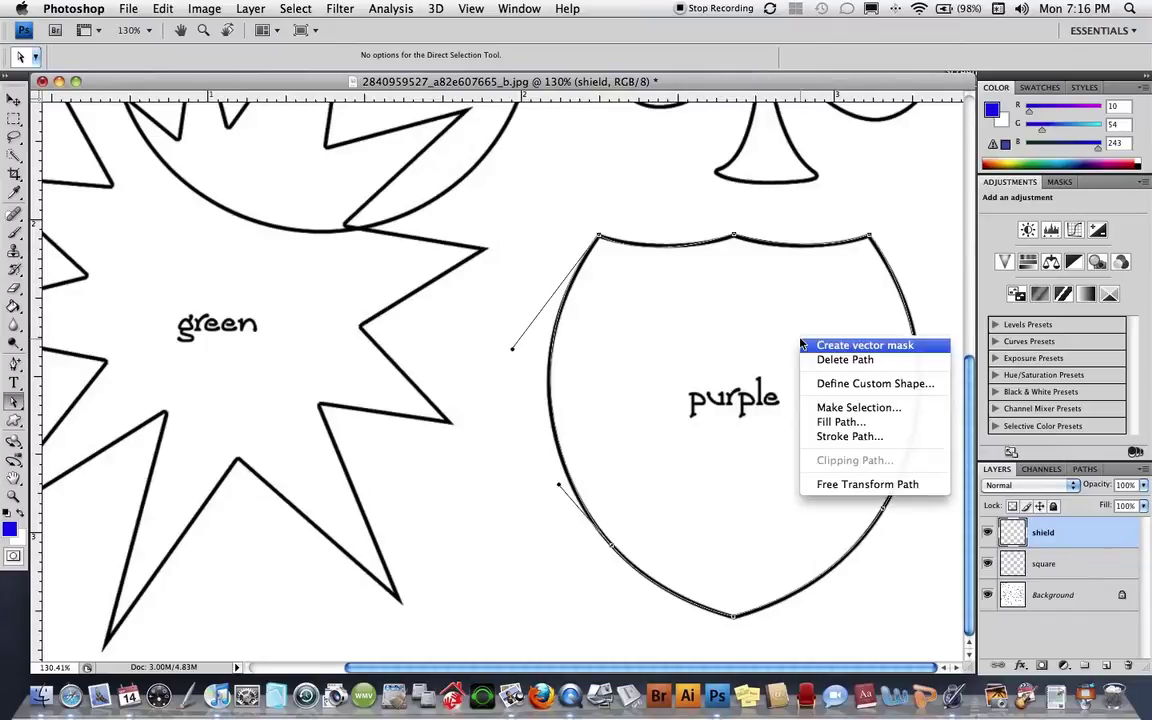
left_click(858, 407)
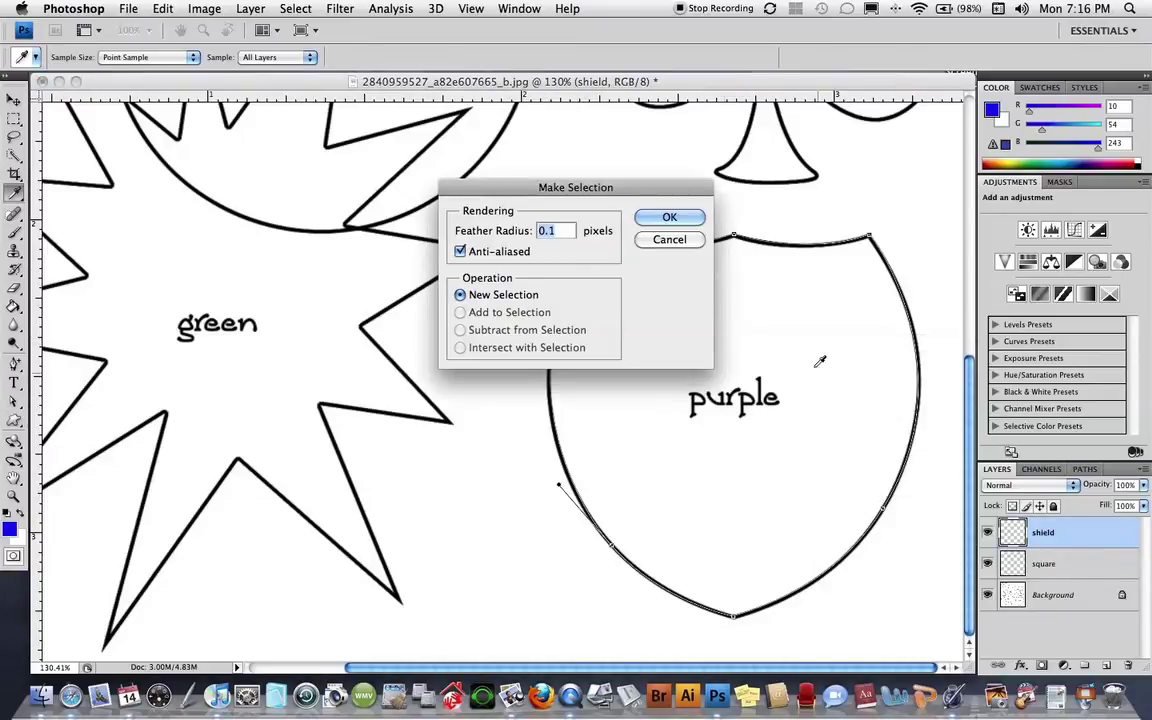
left_click(682, 218)
key("a")
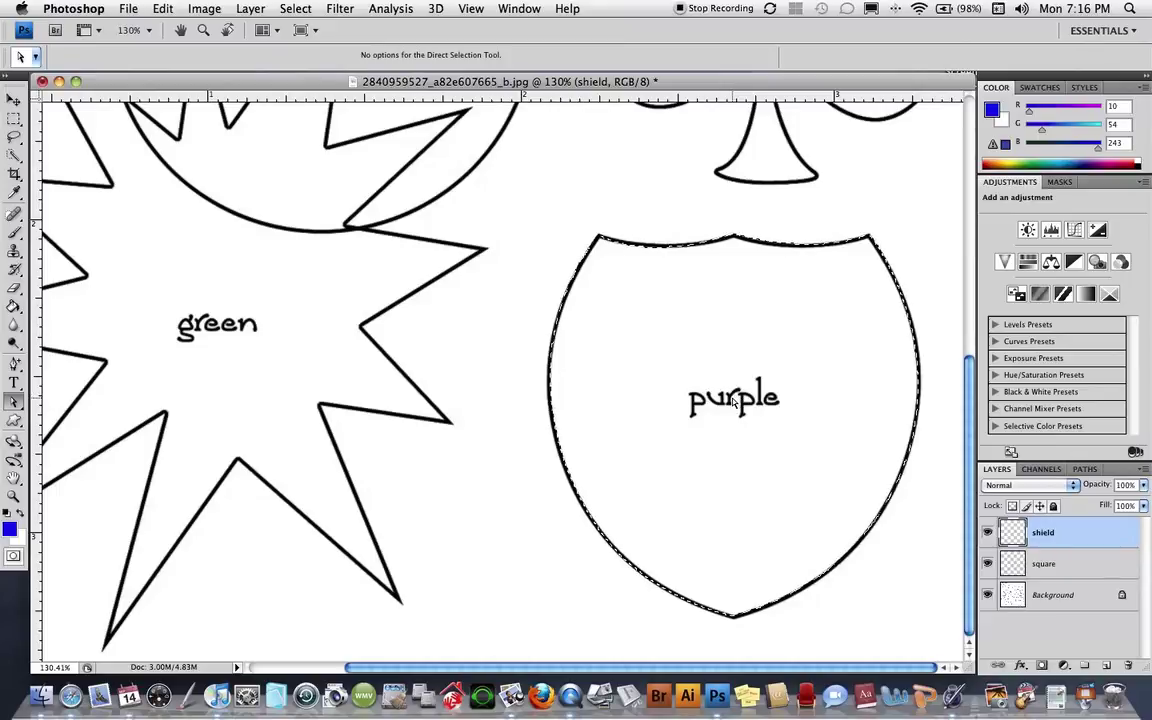
Stroke the selection with a 6 px purple (#62069c) line.
left_click(162, 10)
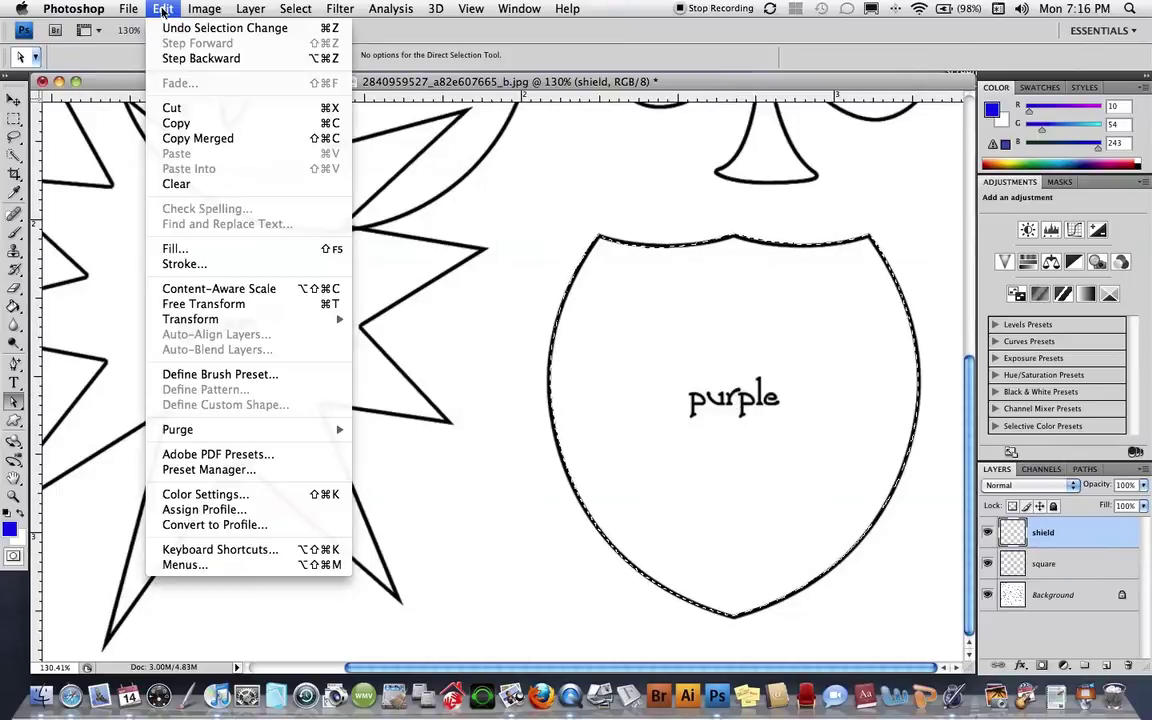
left_click(186, 264)
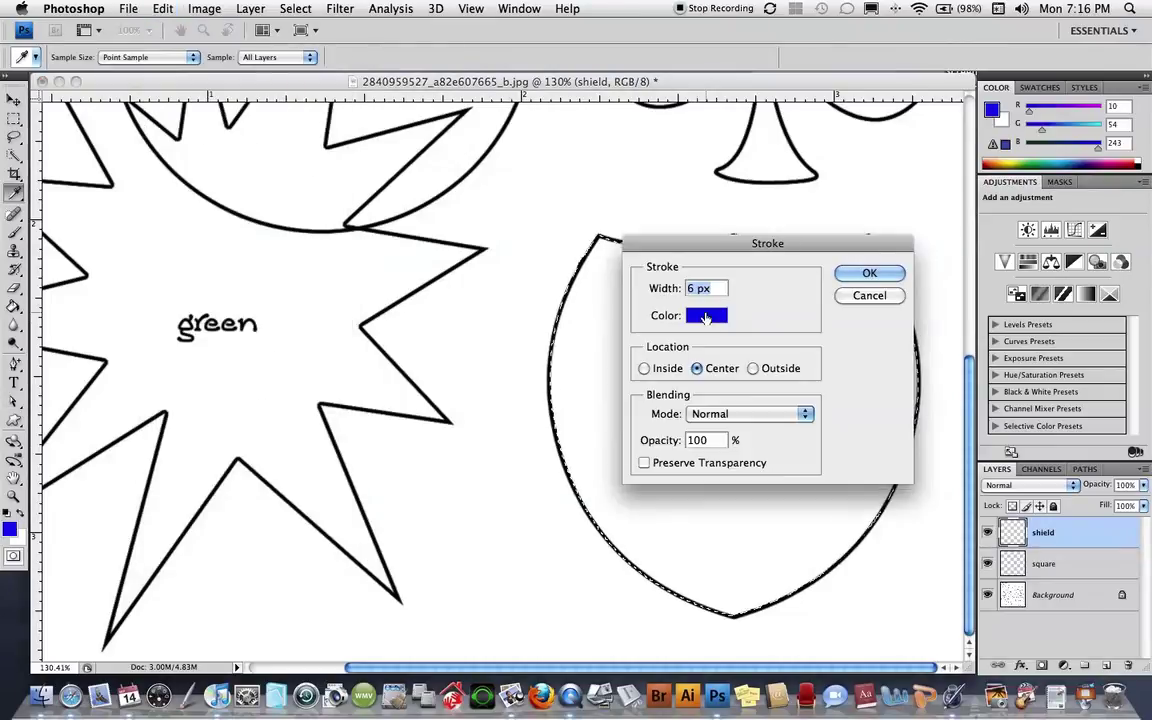
left_click(706, 315)
mouse_move(779, 318)
left_mouse_down()
mouse_move(779, 302)
mouse_move(778, 312)
left_mouse_up()
left_click(752, 345)
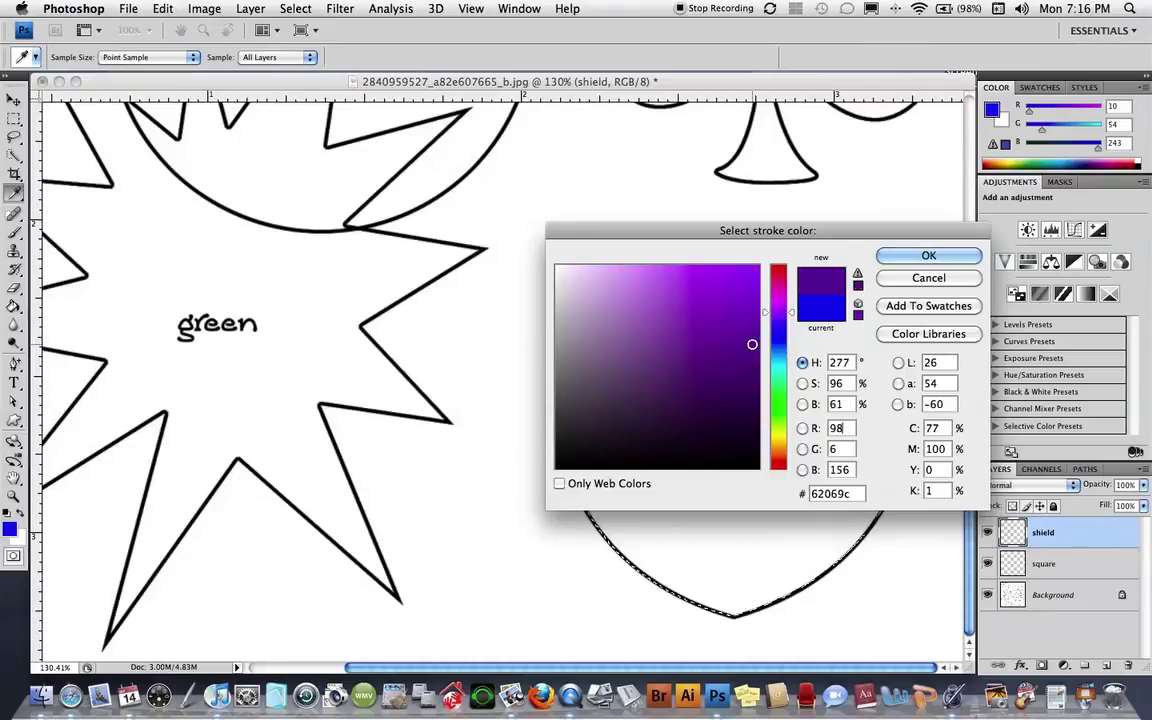
left_click(908, 258)
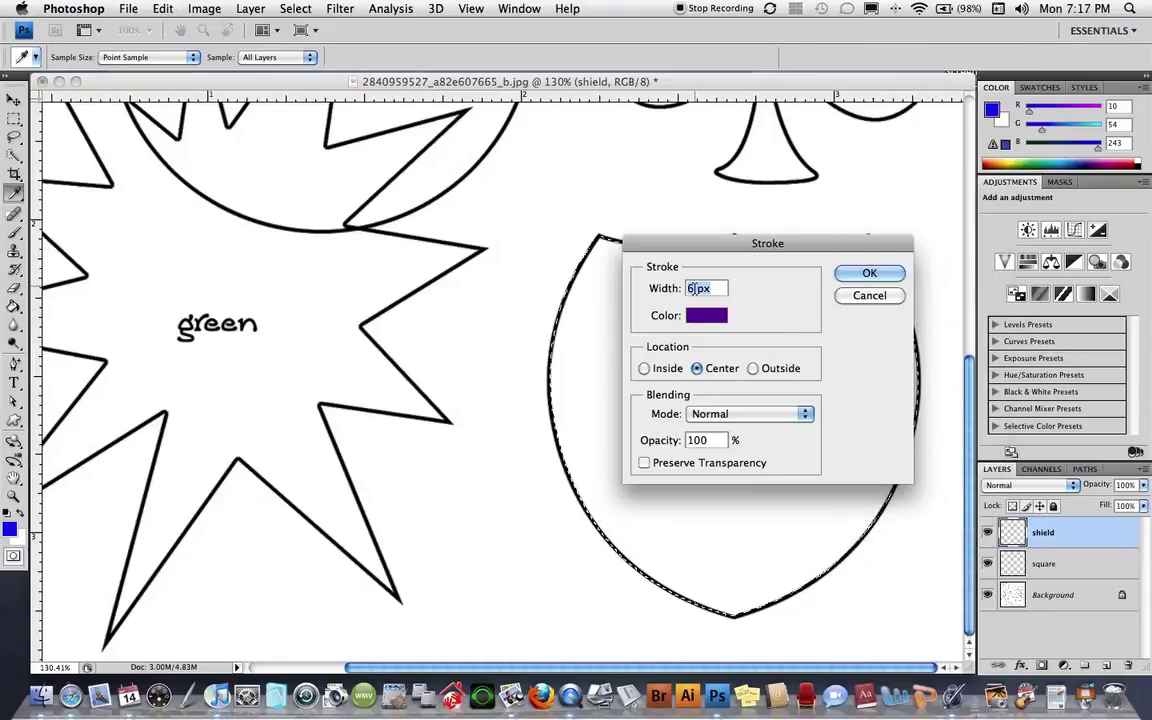
left_click(869, 273)
key("a")
Clear the selection around the stroked shield.
right_click(783, 319)
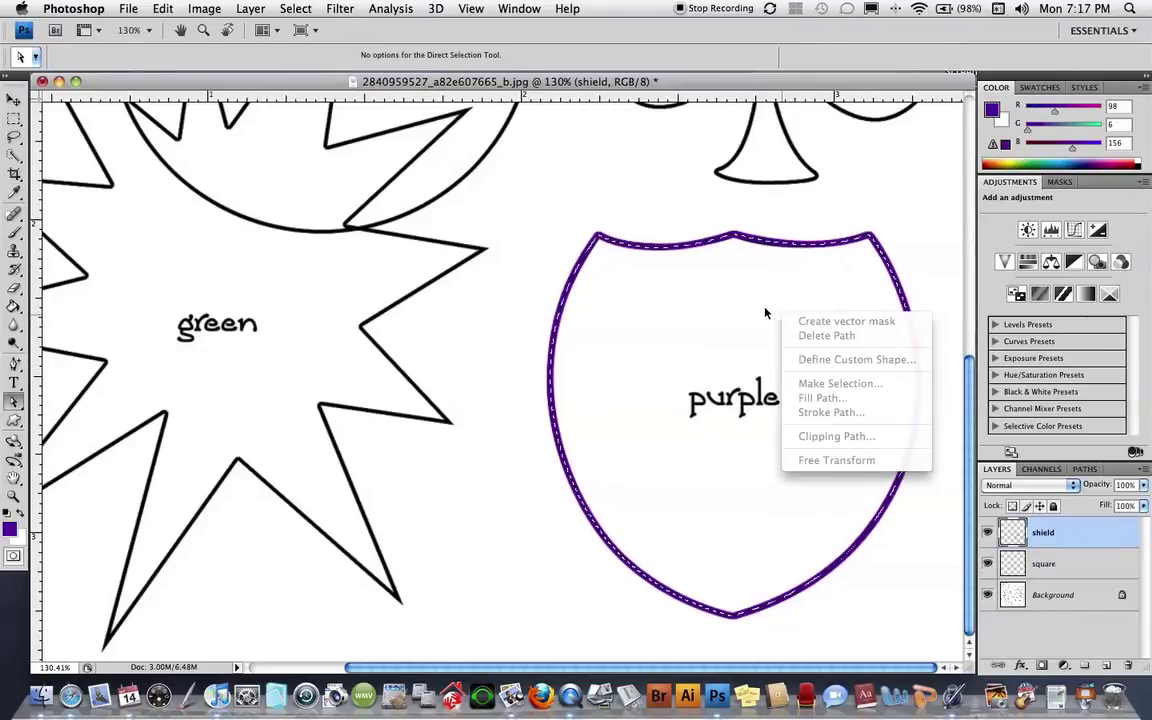
left_click(765, 314)
key("super+d")
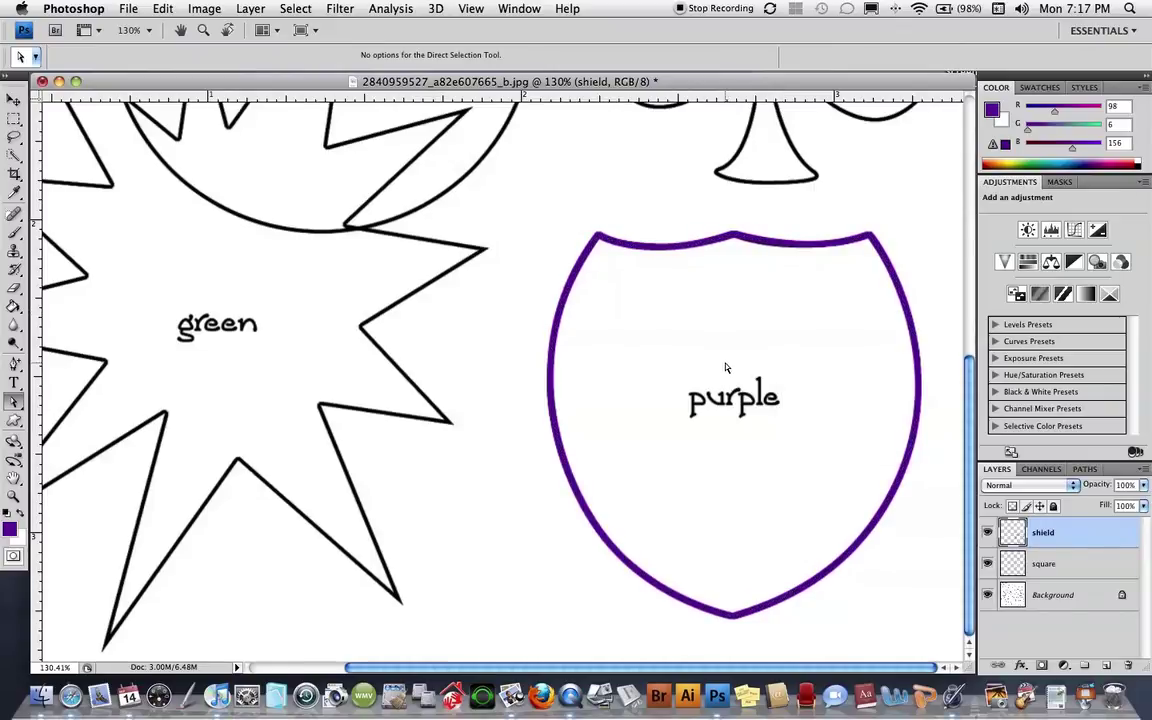
scroll(727, 367, "up", 10)
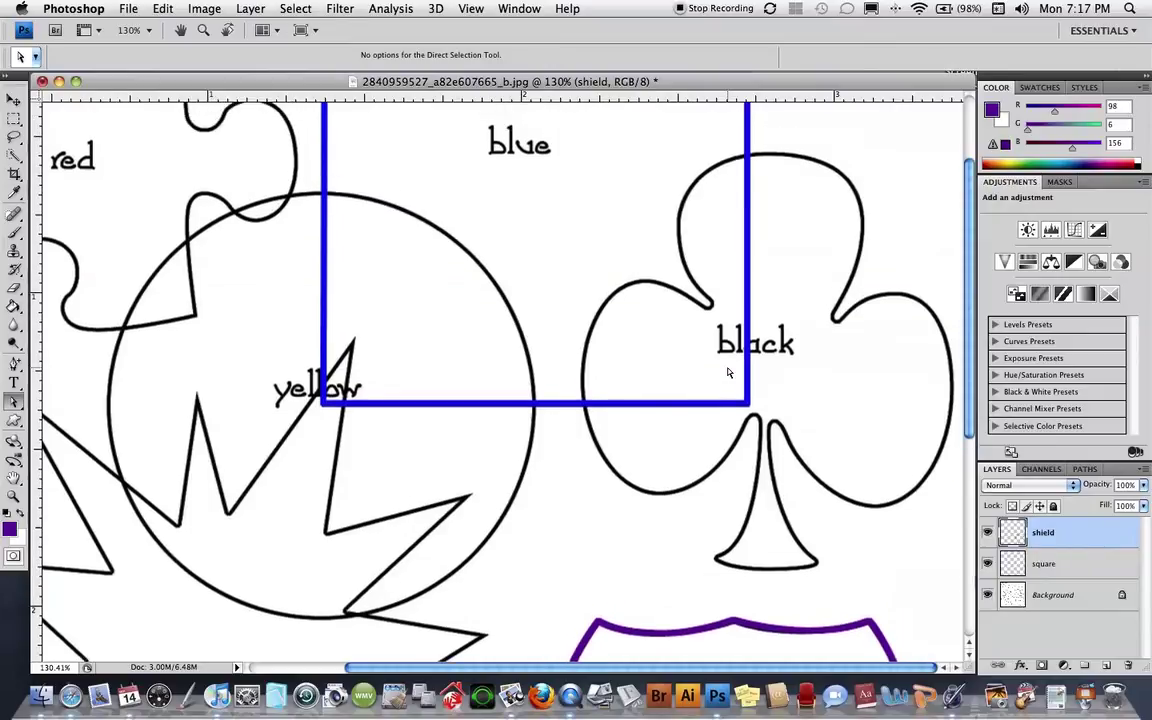
scroll(725, 373, "down", 6)
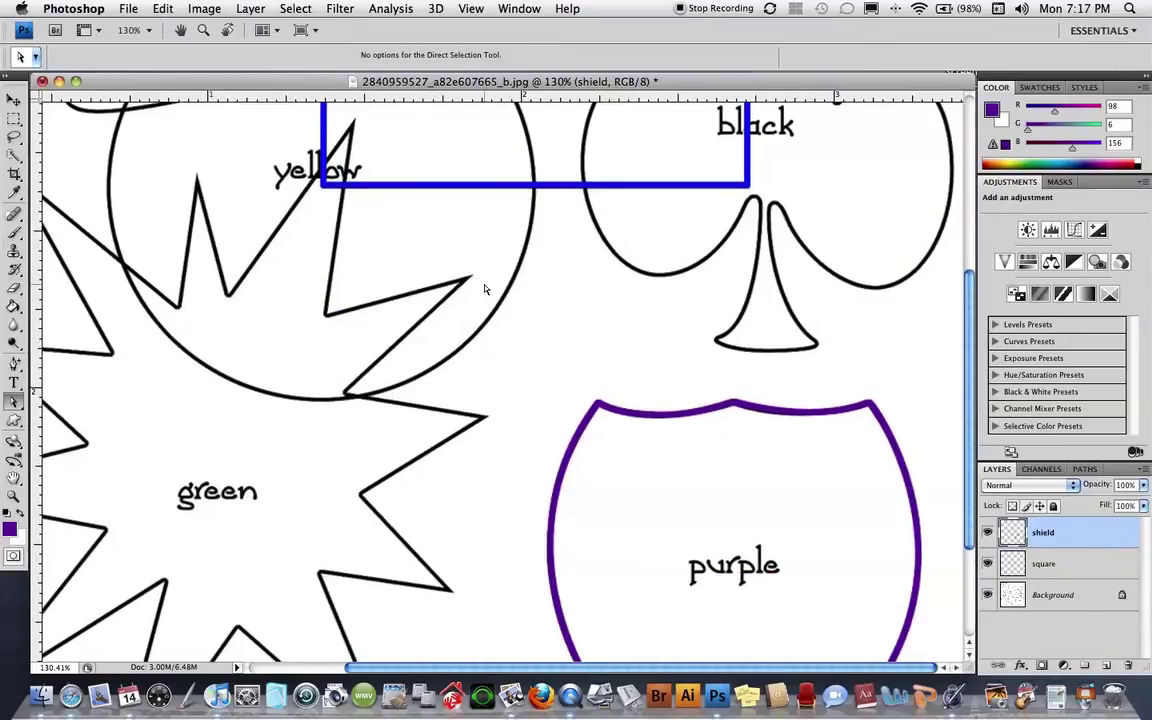
scroll(396, 297, "up", 4)
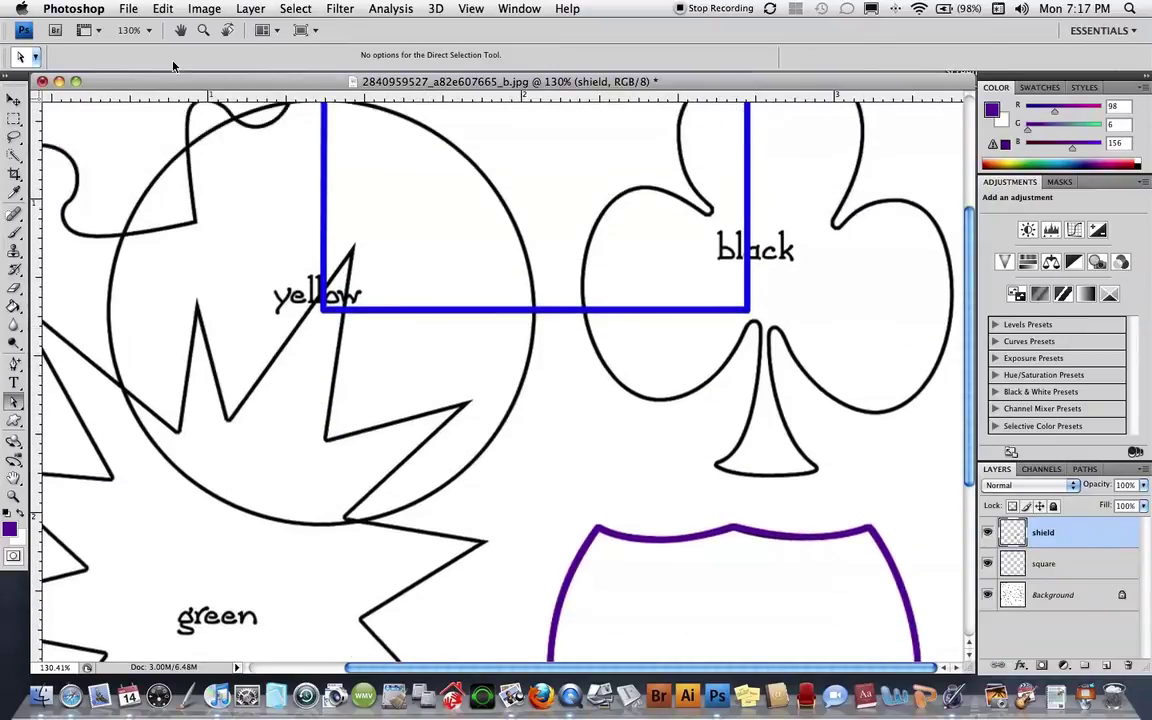
scroll(800, 262, "up", 4)
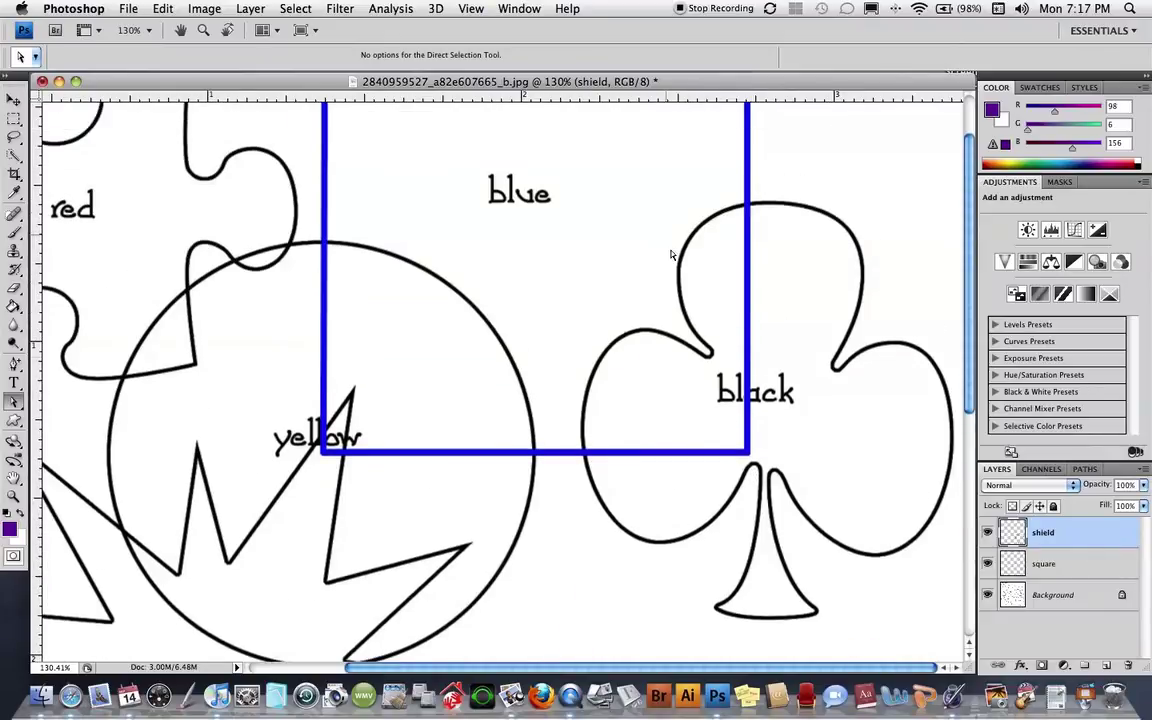
scroll(368, 252, "up", 2)
scroll(332, 231, "left", 4)
scroll(295, 152, "left", 1)
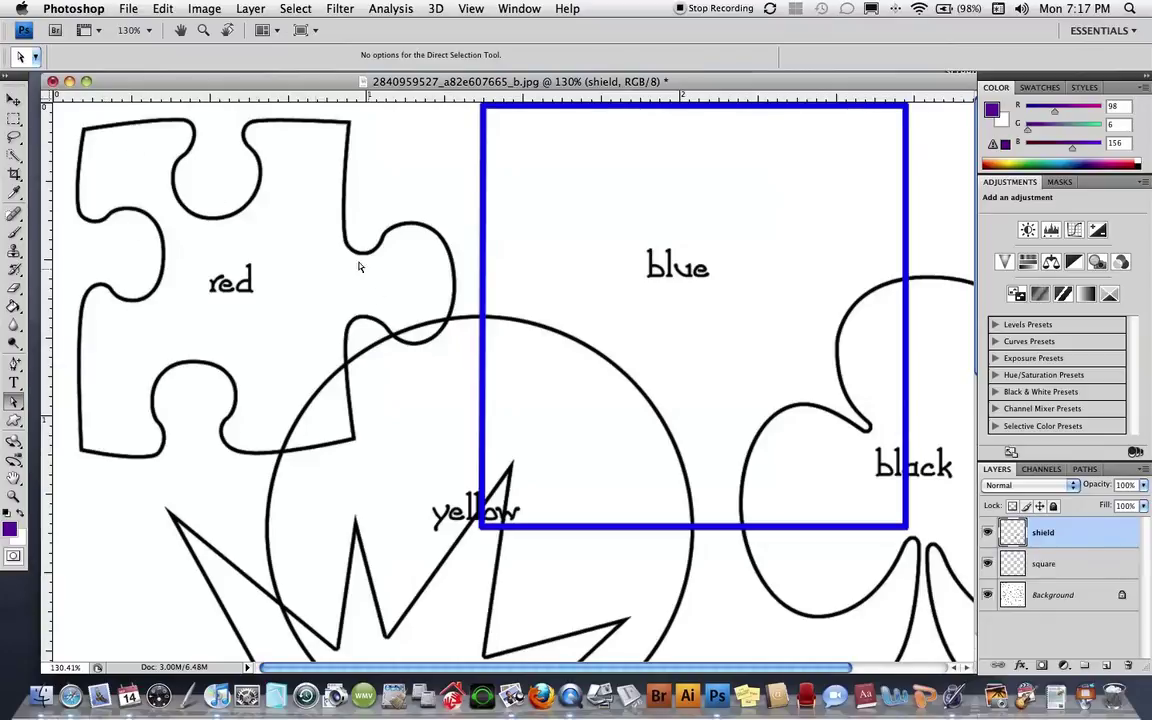
scroll(550, 365, "down", 5)
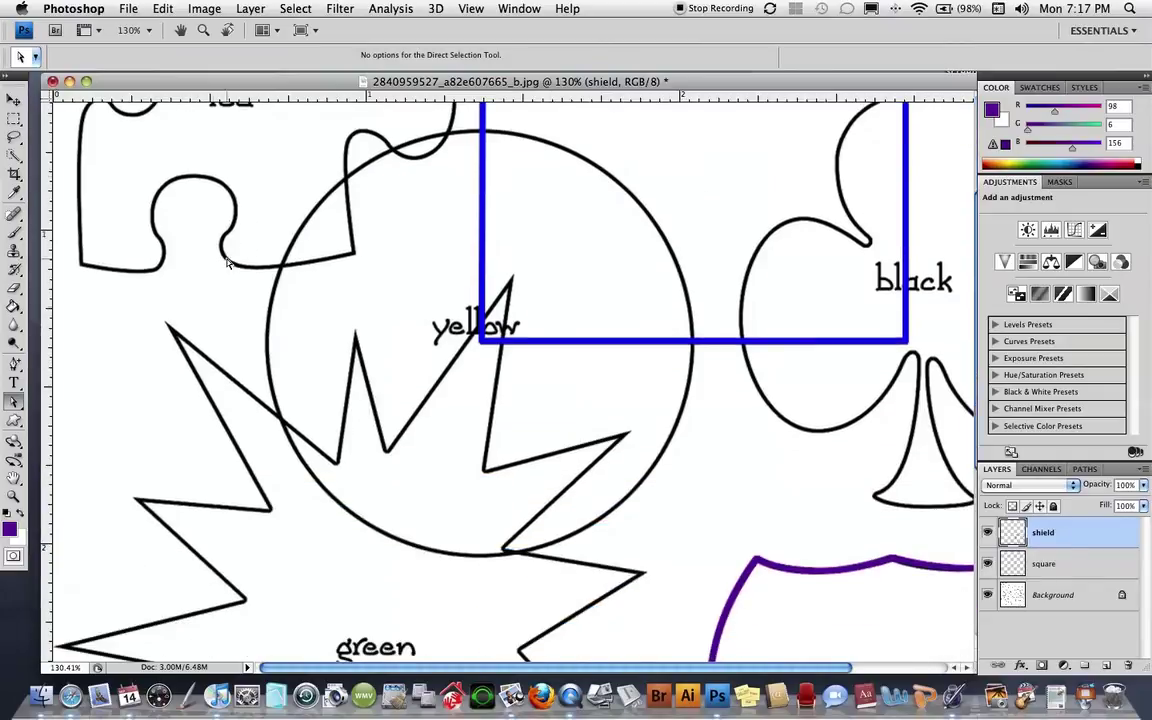
scroll(548, 564, "down", 1)
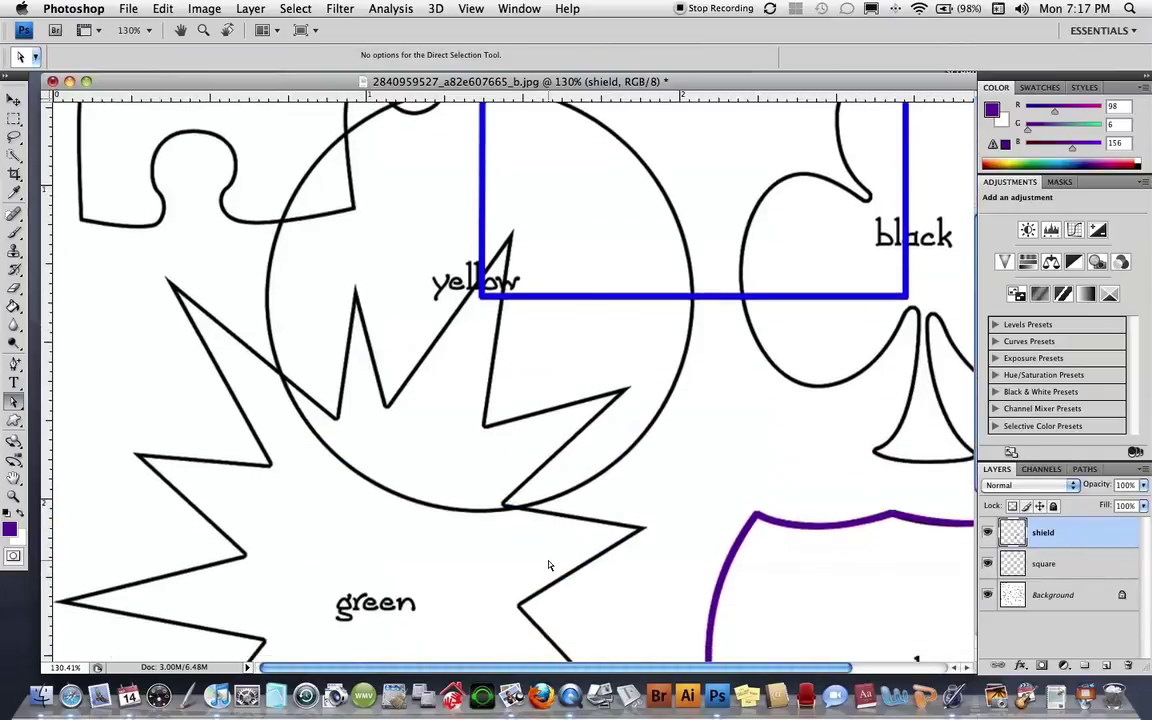